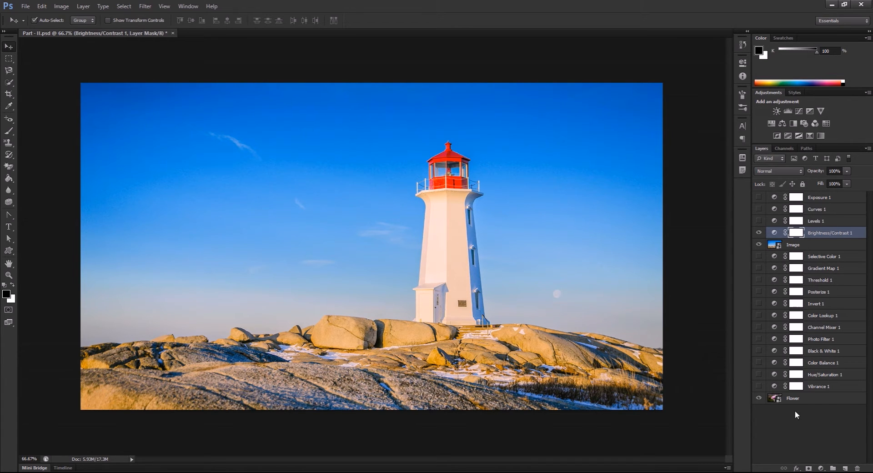
Look over the available adjustment layer types, compare the image with and without Brightness/Contrast 1, and open that layer's settings.
left_click(821, 468)
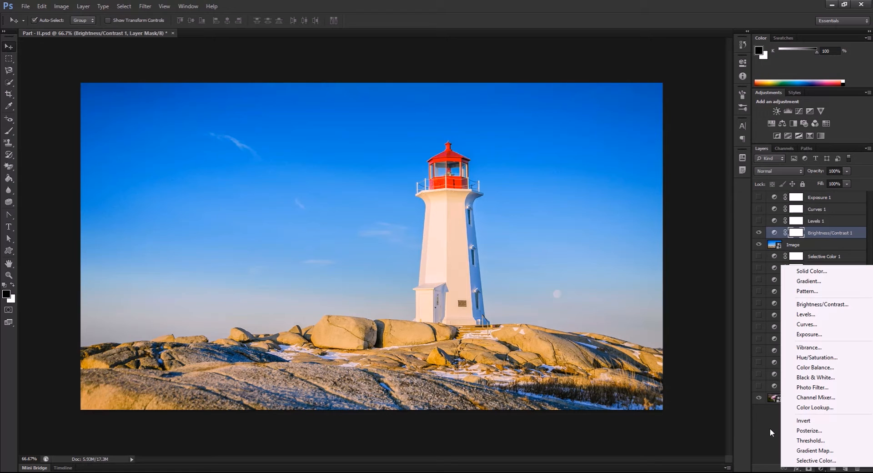
left_click(498, 251)
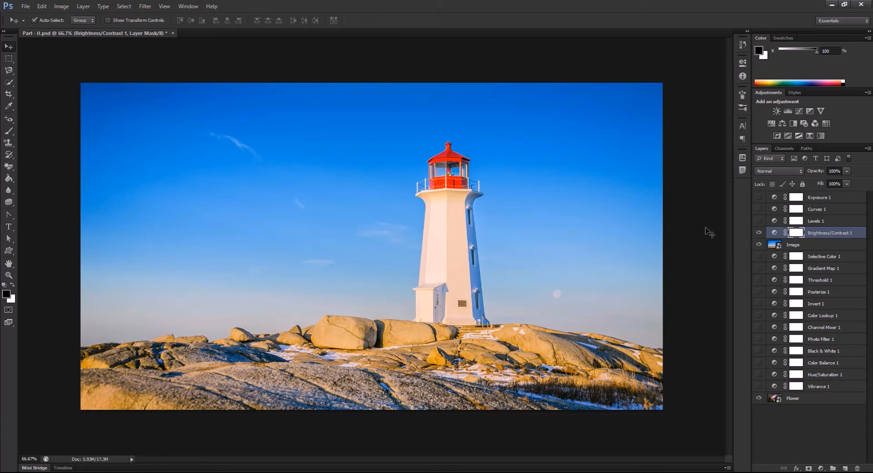
left_click(758, 232)
left_click(758, 232)
left_click(773, 232)
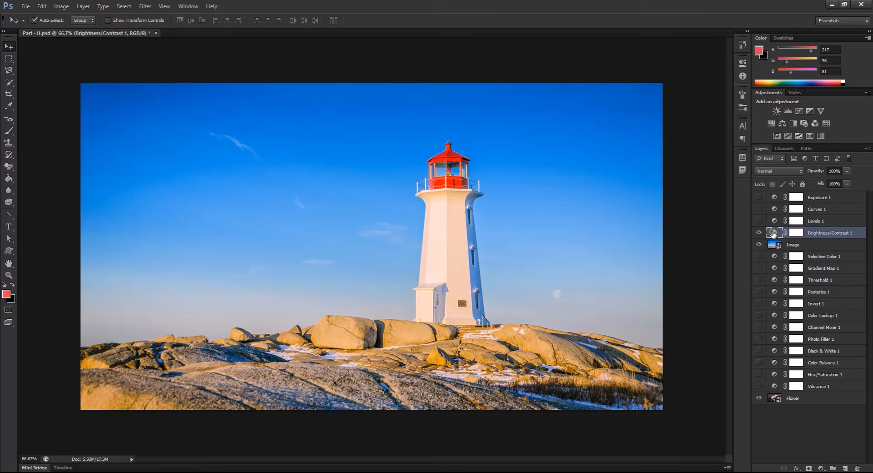
double_click(773, 234)
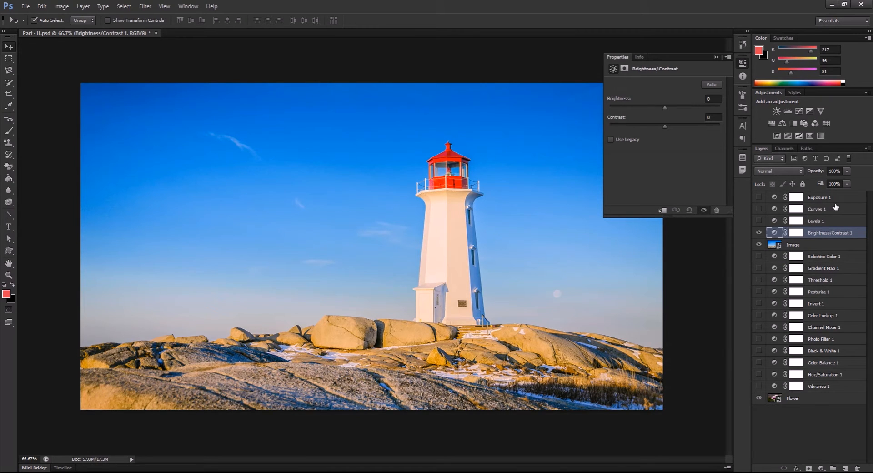
Adjust the brightness and contrast of the Brightness/Contrast 1 layer on the lighthouse photo.
left_click(758, 244)
mouse_move(664, 127)
left_mouse_down()
mouse_move(694, 123)
mouse_move(635, 126)
mouse_move(696, 128)
mouse_move(664, 128)
left_mouse_up()
left_click_drag(664, 127, 664, 127)
mouse_move(664, 108)
left_mouse_down()
mouse_move(650, 110)
mouse_move(716, 111)
mouse_move(611, 130)
mouse_move(686, 136)
mouse_move(660, 109)
left_mouse_up()
Show Levels 1 instead of Brightness/Contrast 1 and darken its midtones to an input level of 0.79.
left_click(791, 221)
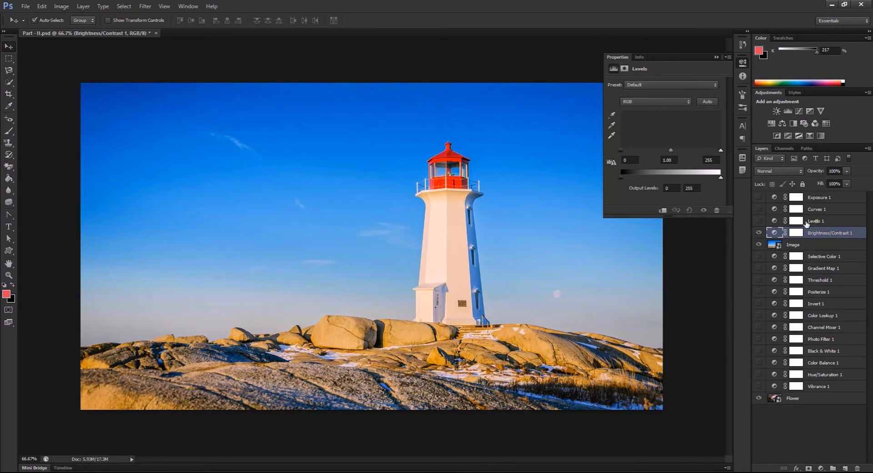
left_click(758, 233)
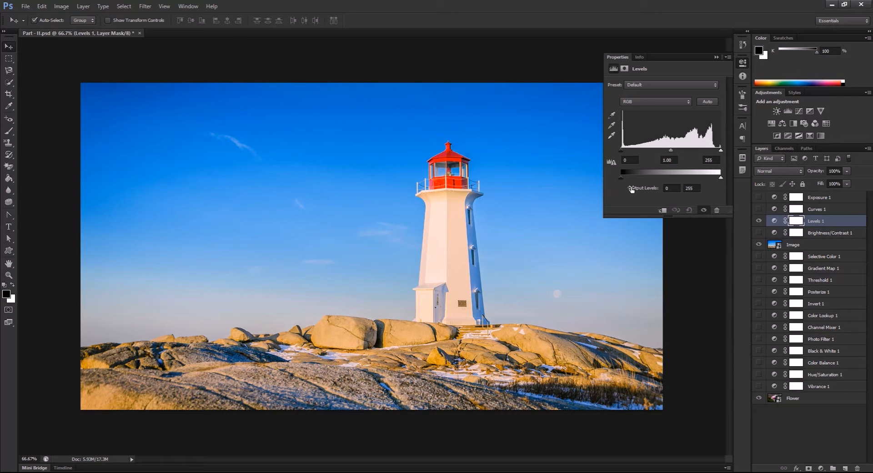
left_click_drag(670, 150, 710, 150)
mouse_move(618, 149)
left_mouse_down()
mouse_move(648, 149)
mouse_move(620, 150)
left_mouse_up()
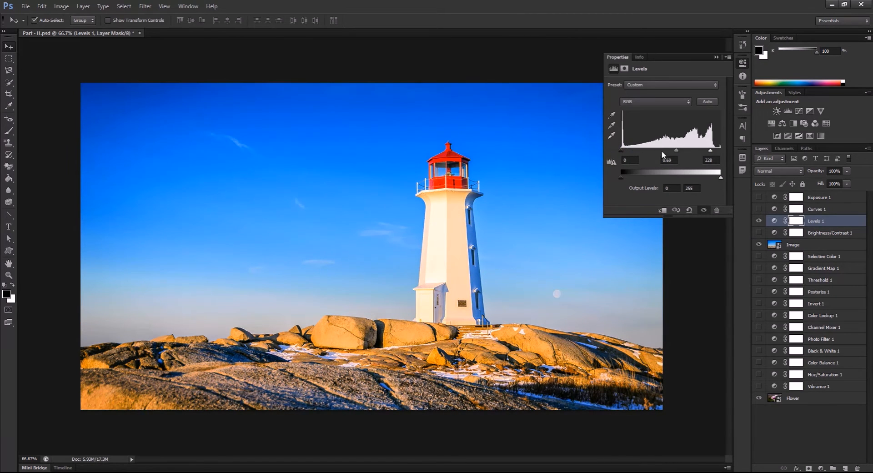
mouse_move(676, 150)
left_mouse_down()
mouse_move(655, 152)
mouse_move(720, 151)
mouse_move(679, 152)
left_mouse_up()
Show Curves 1 instead of Levels 1, try a raised midtone point on its RGB curve, and remove the point.
left_click(759, 220)
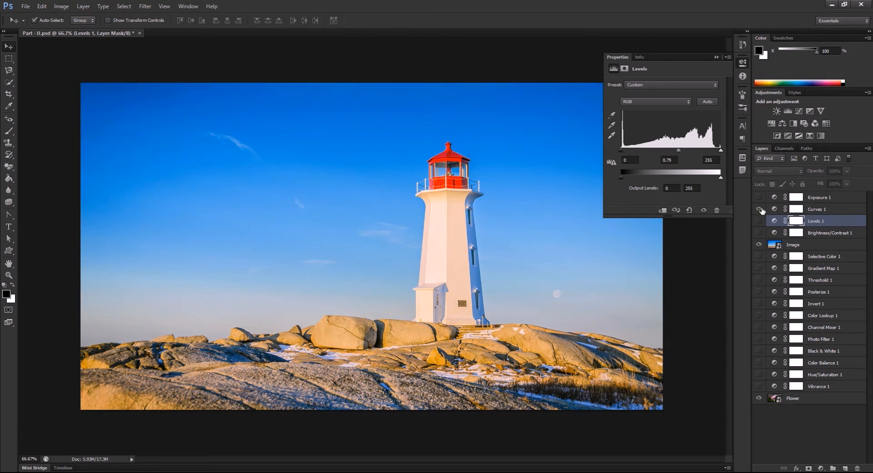
left_click(818, 209)
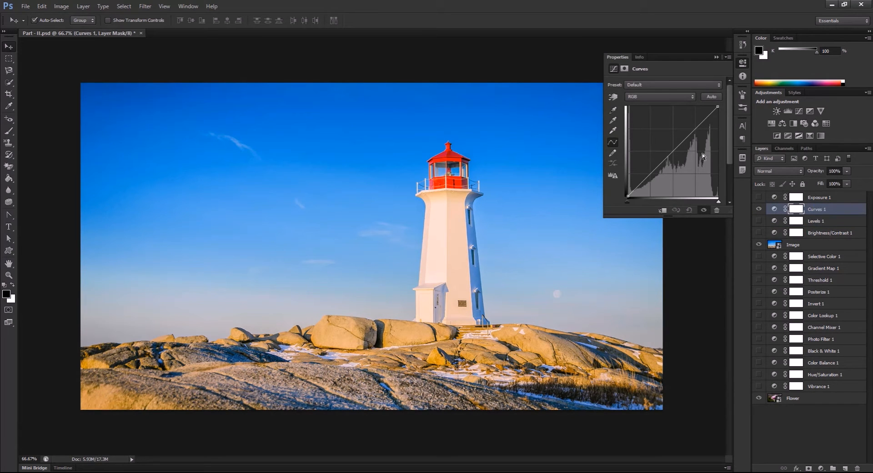
left_click(675, 148)
mouse_move(676, 148)
left_mouse_down()
mouse_move(664, 133)
mouse_move(687, 158)
mouse_move(670, 138)
left_mouse_up()
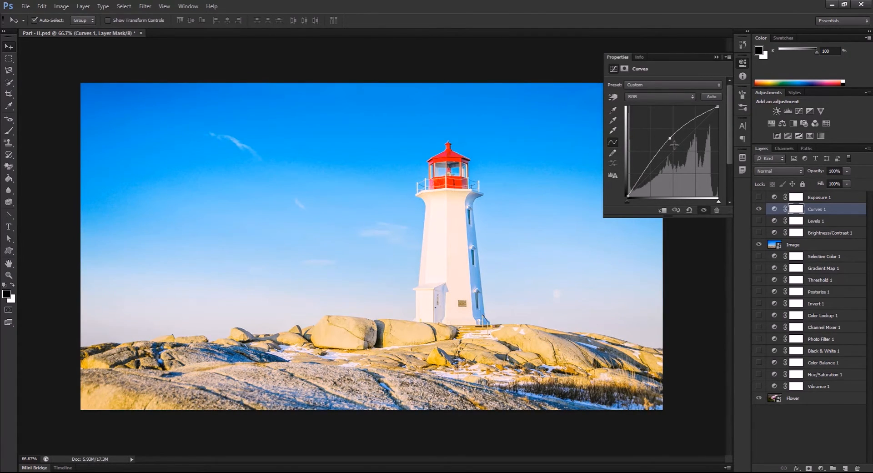
left_click(673, 140, "ctrl")
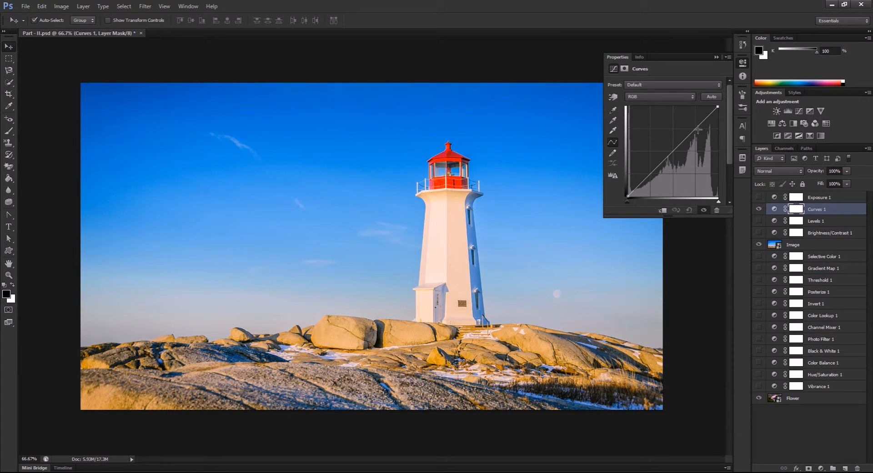
Add a highlights point to the RGB curve of Curves 1, undo its brightening move, and keep it near the diagonal.
left_click(696, 128)
left_click_drag(694, 128, 689, 124)
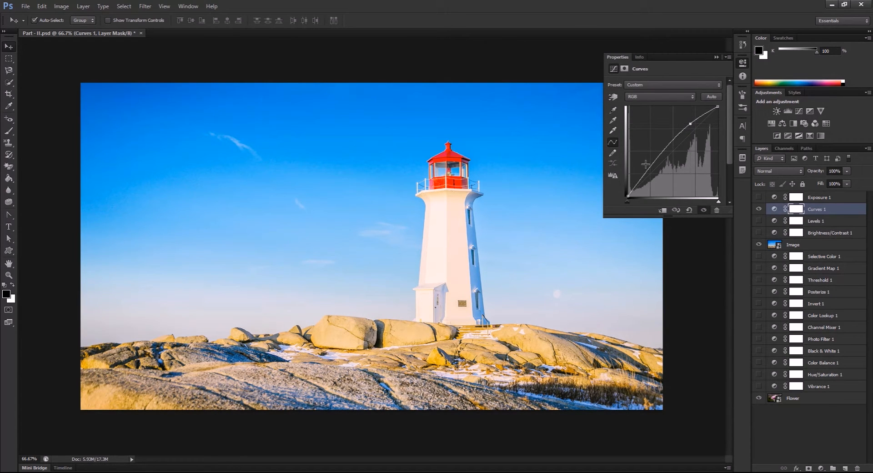
key("ctrl+z")
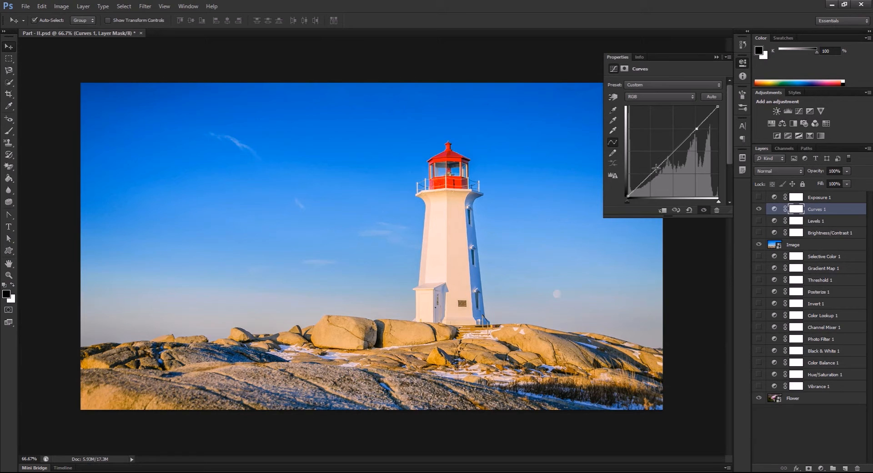
mouse_move(628, 203)
left_mouse_down()
mouse_move(684, 200)
mouse_move(611, 201)
left_mouse_up()
left_click_drag(696, 129, 693, 131)
mouse_move(692, 130)
left_mouse_down()
mouse_move(683, 125)
mouse_move(699, 139)
mouse_move(683, 123)
mouse_move(706, 149)
mouse_move(674, 116)
mouse_move(692, 130)
left_mouse_up()
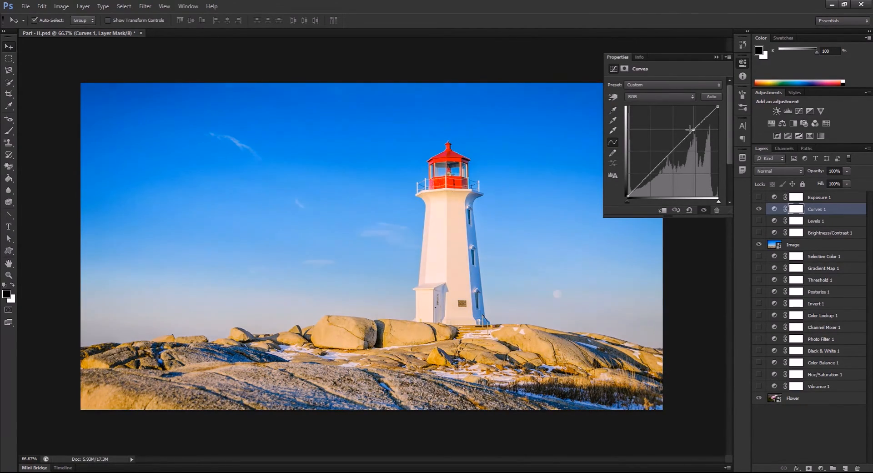
Shape the RGB curve of Curves 1 into a moderate S by raising the highlights point and lowering a new shadows point.
left_click(659, 162)
left_click(694, 128)
left_click_drag(694, 128, 690, 122)
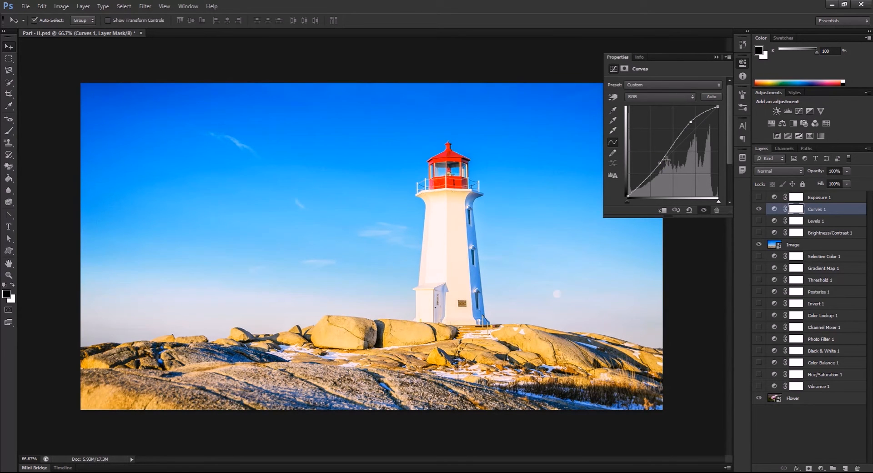
left_click_drag(660, 163, 667, 168)
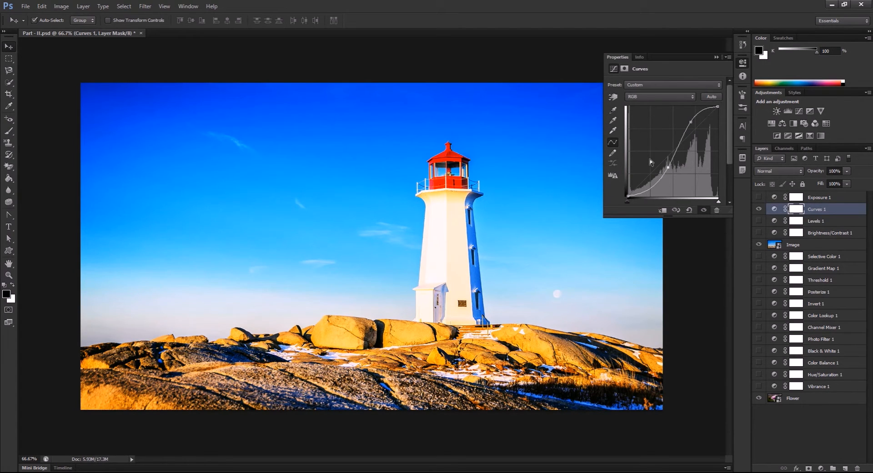
left_click_drag(667, 168, 662, 169)
left_click_drag(690, 122, 694, 123)
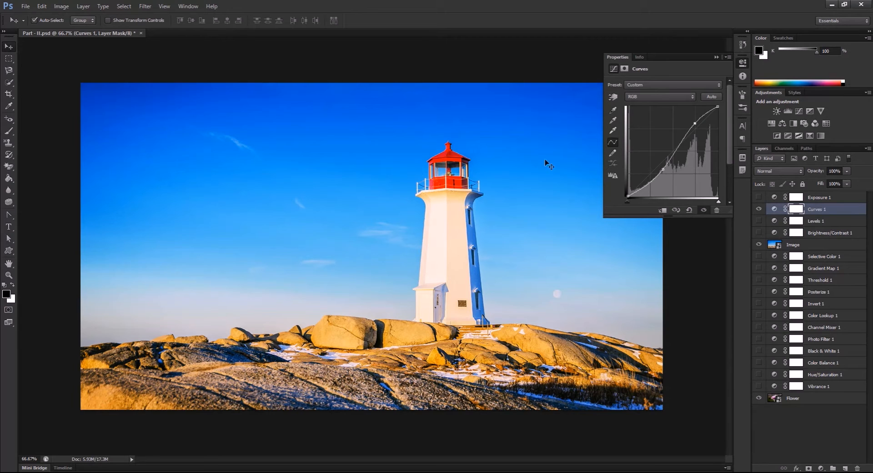
Show Exposure 1 instead of Curves 1, with exposure +0.55, offset -0.0909 and gamma correction 0.63.
left_click(758, 209)
left_click(814, 196)
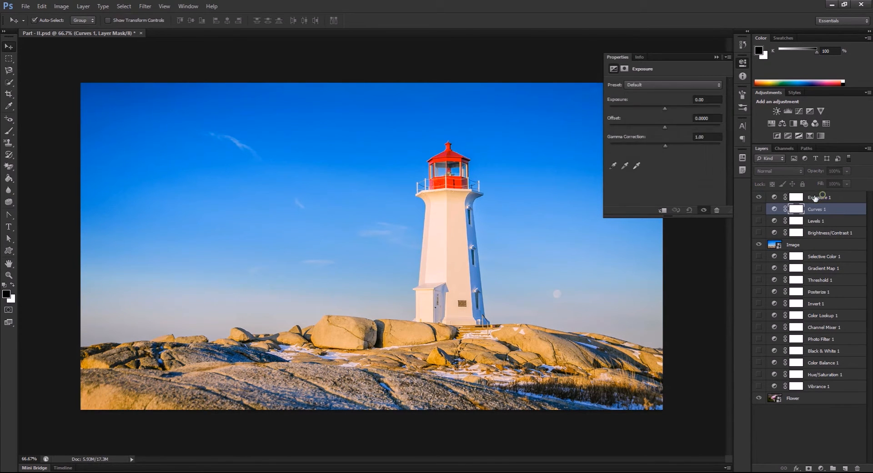
left_click(774, 197)
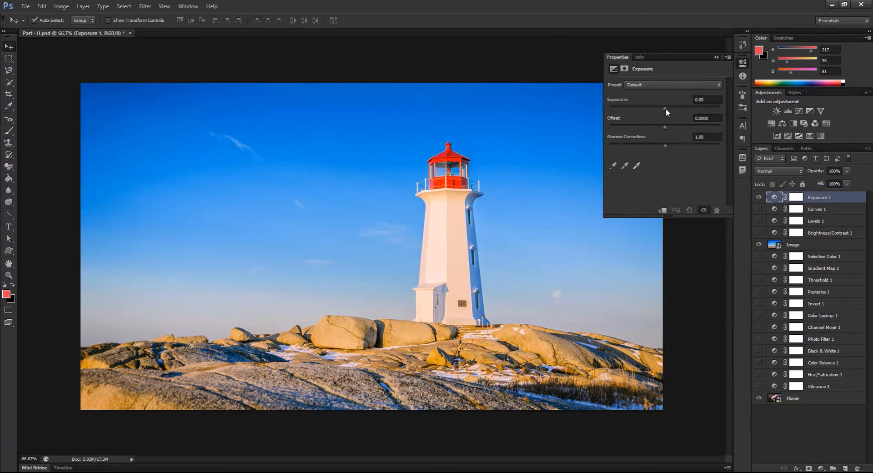
mouse_move(665, 108)
left_mouse_down()
mouse_move(680, 108)
mouse_move(659, 110)
left_mouse_up()
key("backslash")
left_click_drag(665, 126, 670, 143)
left_click_drag(659, 108, 680, 144)
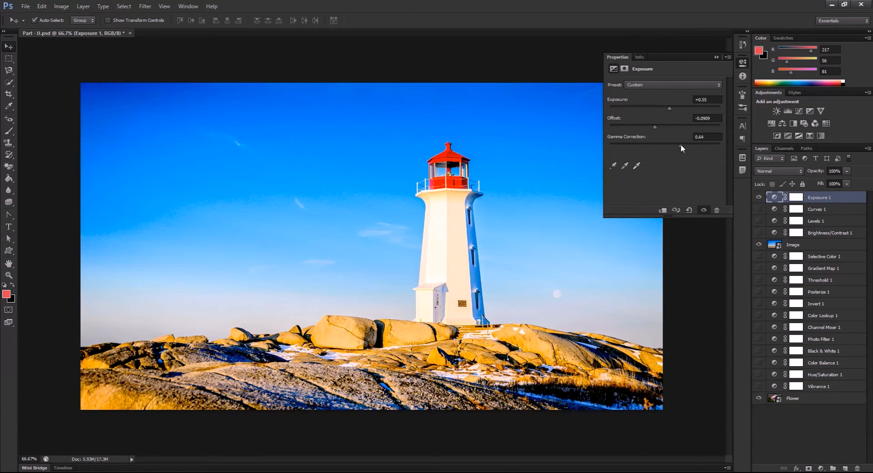
Hide the Exposure 1 and Image layers to reveal the flower photo, and turn on Vibrance 1 for editing.
left_click(759, 196)
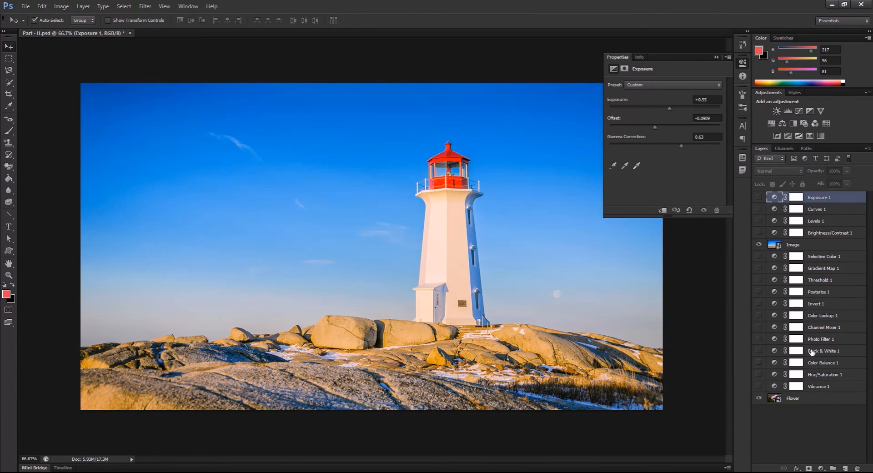
left_click(813, 386)
left_click(758, 386)
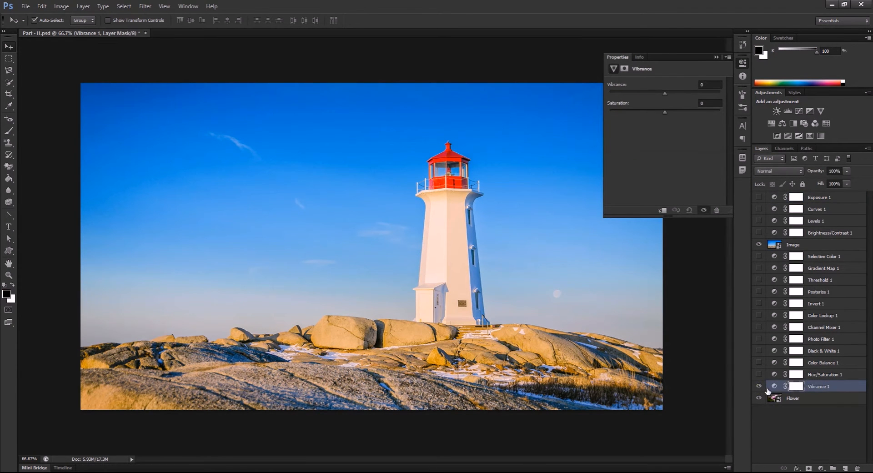
left_click(758, 244)
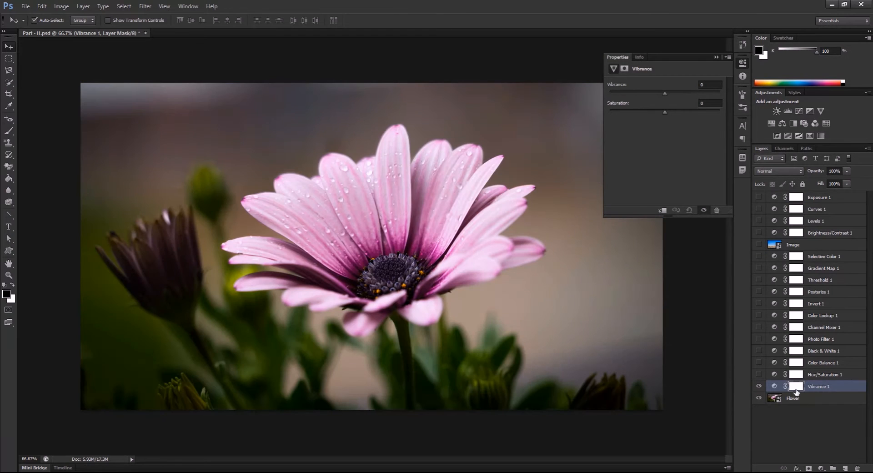
left_click(774, 386)
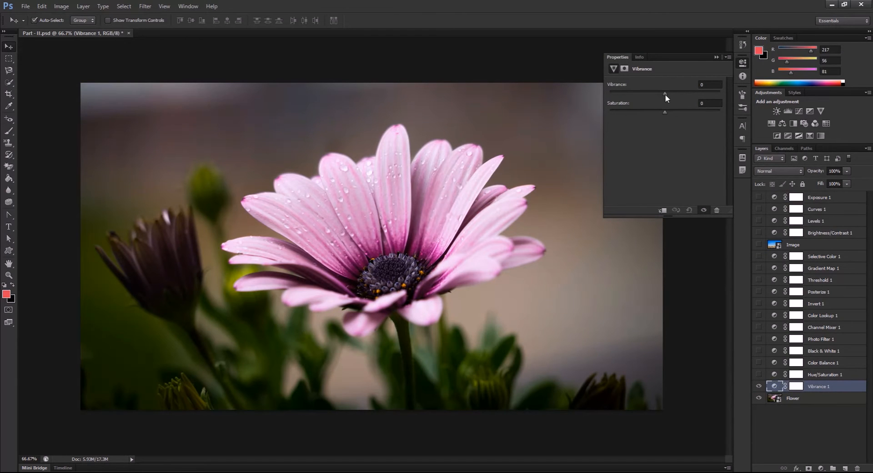
Increase the vibrance and saturation of the flower photo in the Vibrance 1 layer.
mouse_move(664, 94)
left_mouse_down()
mouse_move(672, 97)
mouse_move(652, 115)
mouse_move(703, 119)
mouse_move(670, 94)
mouse_move(654, 94)
left_mouse_up()
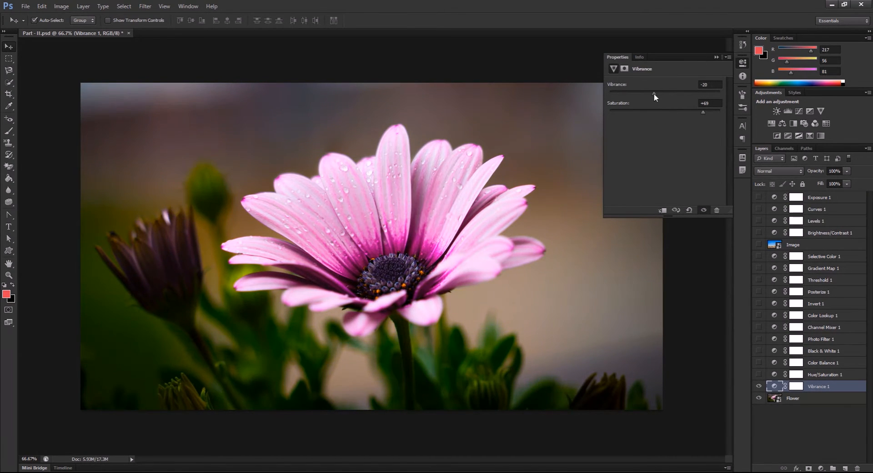
mouse_move(716, 95)
left_mouse_down()
mouse_move(669, 102)
mouse_move(708, 100)
left_mouse_up()
mouse_move(687, 111)
left_mouse_down()
mouse_move(648, 112)
mouse_move(706, 116)
mouse_move(713, 96)
mouse_move(682, 112)
left_mouse_up()
Show the Hue/Saturation 1 layer instead of Vibrance 1 and open its settings.
left_click(813, 374)
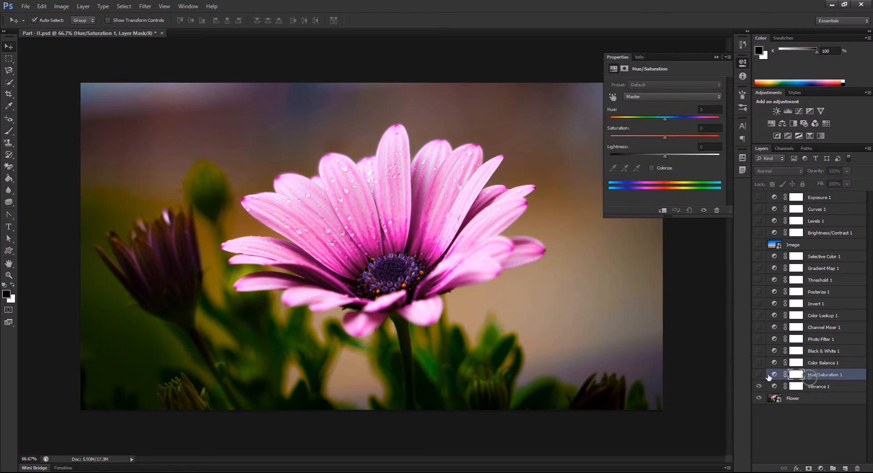
left_click(758, 374)
left_click(758, 386)
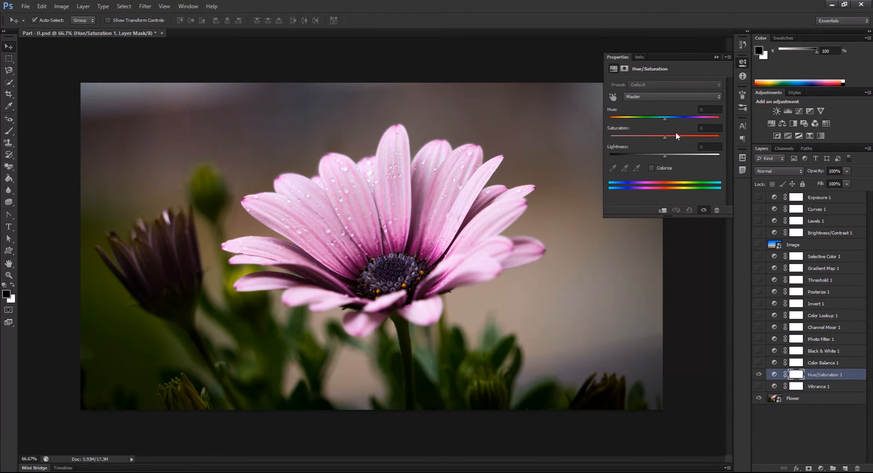
Try a purple hue shift on the Master range, then set its hue to -5 and saturation to +20.
left_click_drag(665, 120, 661, 152)
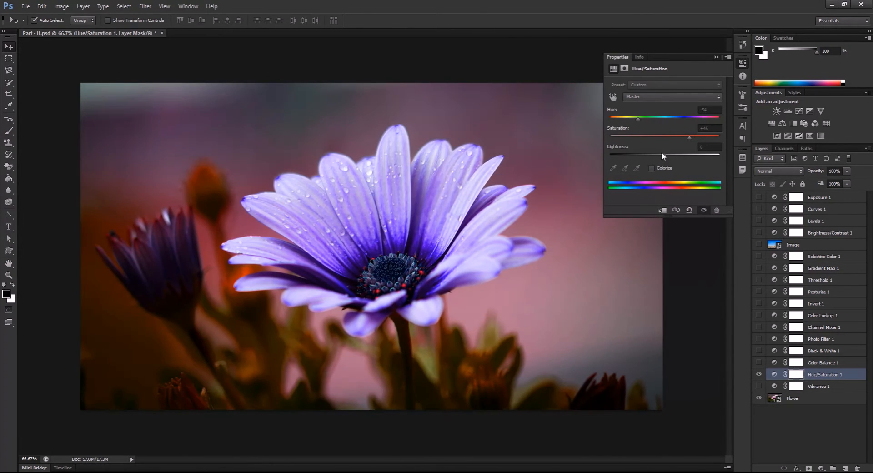
key("ctrl+z")
key("ctrl+z")
left_click_drag(667, 138, 663, 139)
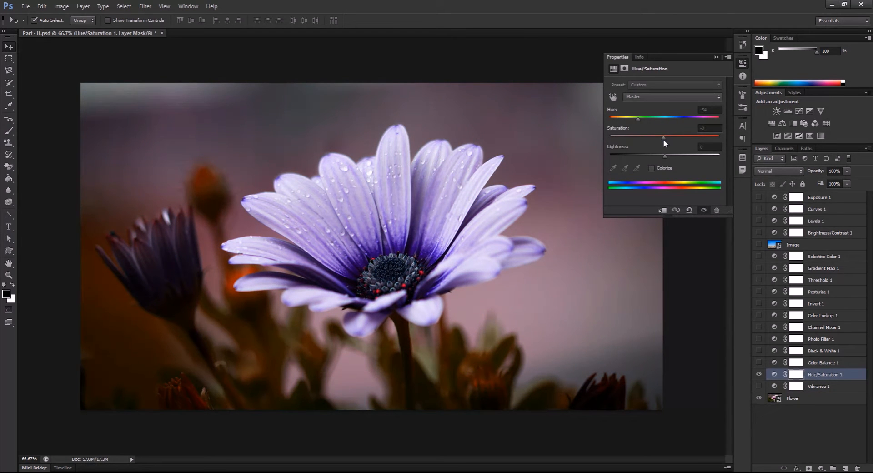
left_click_drag(639, 119, 659, 119)
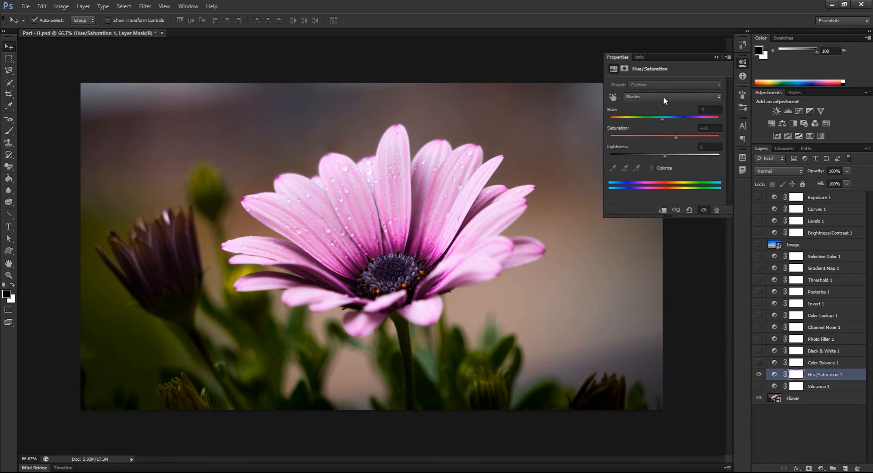
Set the saturation of the Greens range in Hue/Saturation 1 to -100 and adjust its lightness.
left_click(664, 96)
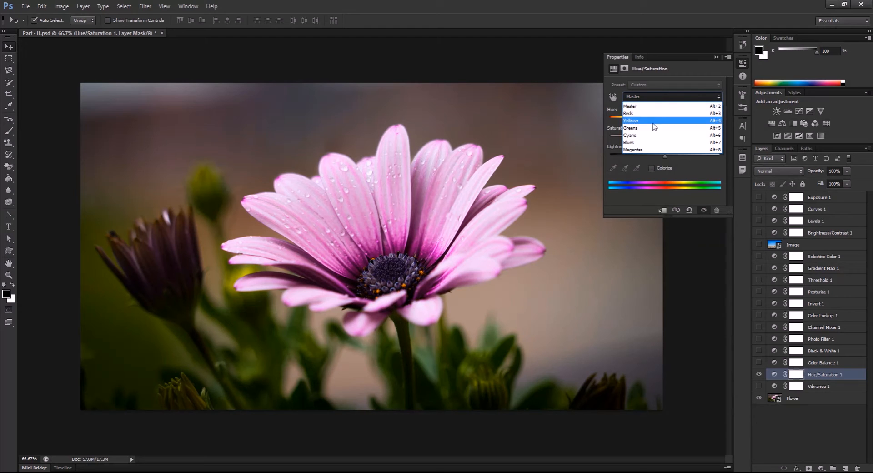
left_click(653, 149)
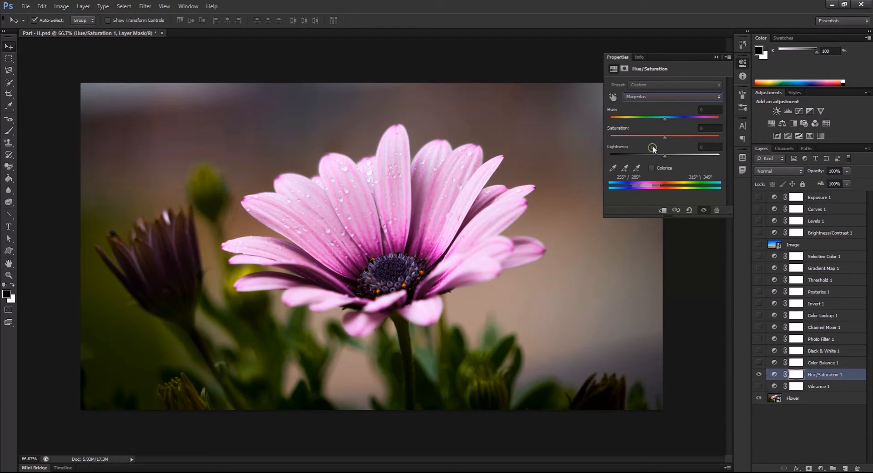
left_click(662, 96)
left_click(651, 131)
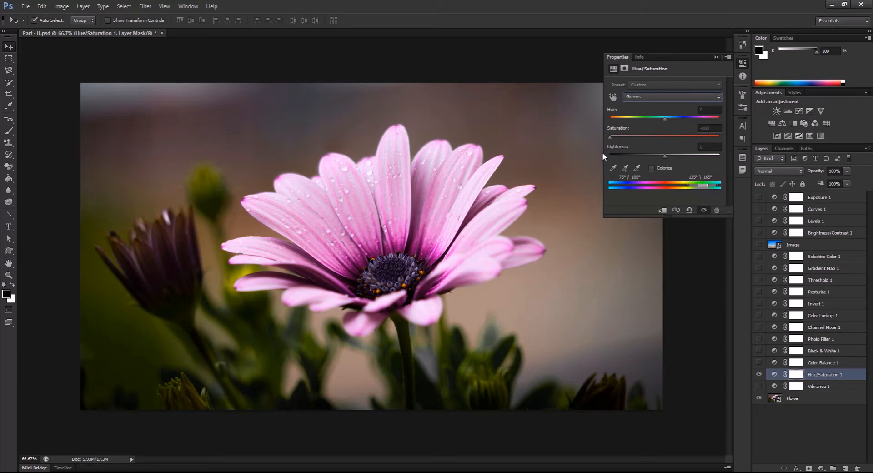
mouse_move(662, 157)
left_mouse_down()
mouse_move(679, 155)
mouse_move(655, 160)
left_mouse_up()
Return to the Master range of Hue/Saturation 1 and set its hue to +4.
left_click(665, 97)
left_click(657, 100)
left_click_drag(661, 120, 666, 123)
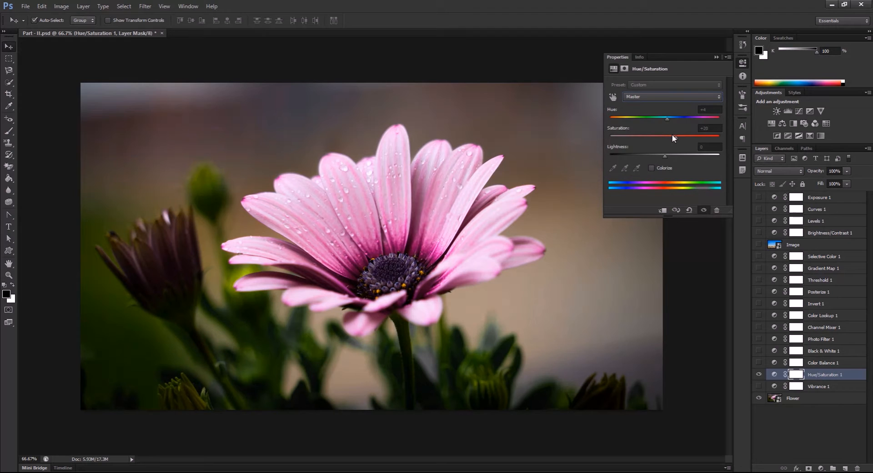
Lower the saturation of the Magentas range in Hue/Saturation 1 to about -39.
left_click(657, 96)
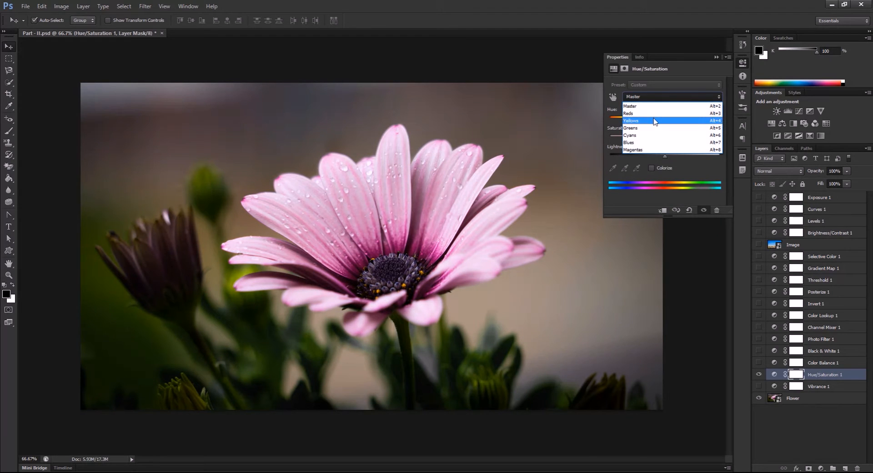
left_click(655, 150)
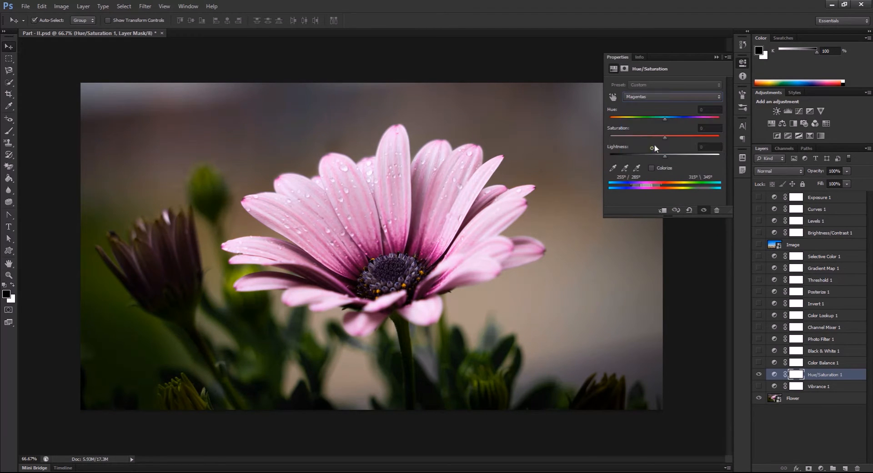
left_click_drag(662, 137, 643, 145)
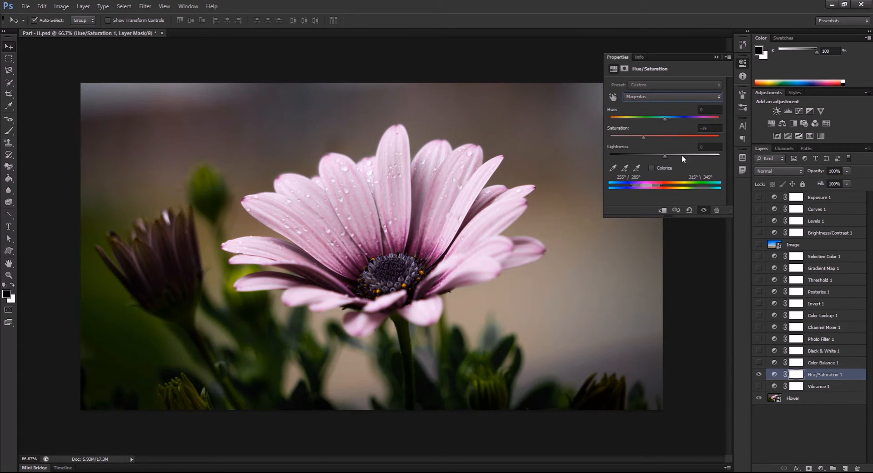
Show the Color Balance 1 layer instead of Hue/Saturation 1 and try shifting its midtones, ending with every value at 0.
left_click(820, 362)
left_click(758, 373)
left_click(758, 362)
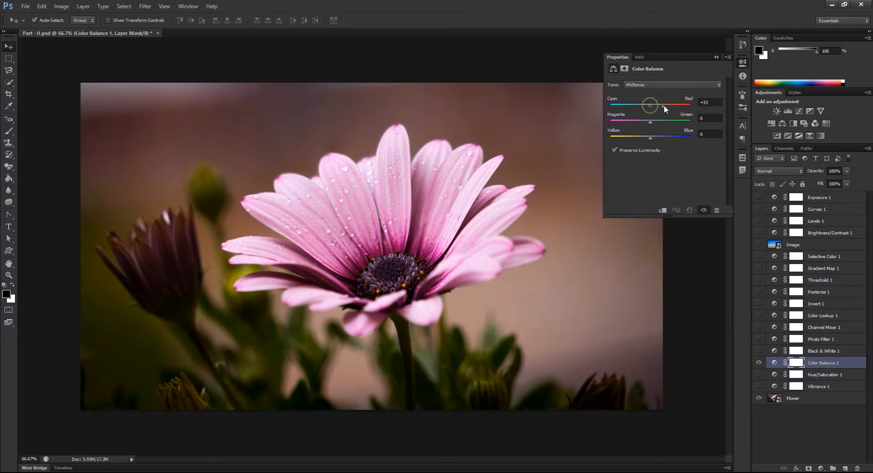
left_click_drag(643, 117, 649, 118)
Select most of the flower's petals with the Quick Selection tool and shift the Color Balance 1 midtones toward red.
left_click(9, 82)
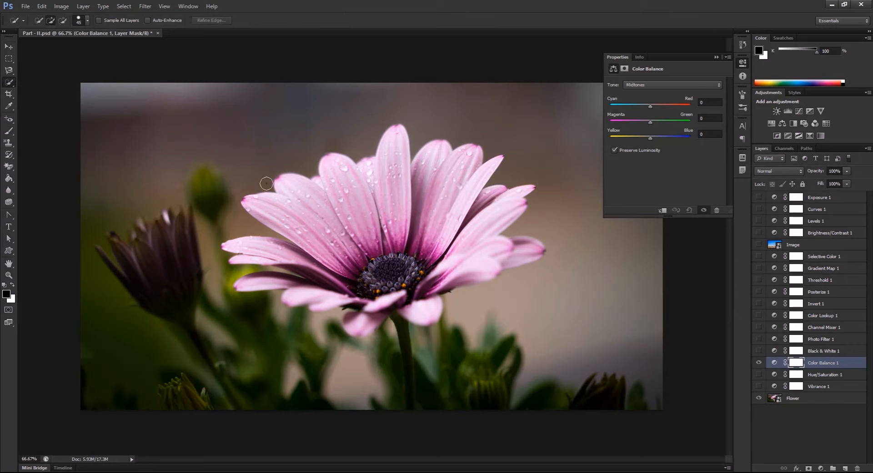
mouse_move(361, 222)
left_mouse_down()
mouse_move(472, 252)
mouse_move(364, 293)
mouse_move(248, 207)
mouse_move(250, 273)
left_mouse_up()
left_click_drag(650, 106, 665, 115)
Show the Black & White 1 layer instead of Color Balance 1, clear the petal selection and return to the Move tool.
left_click(820, 350)
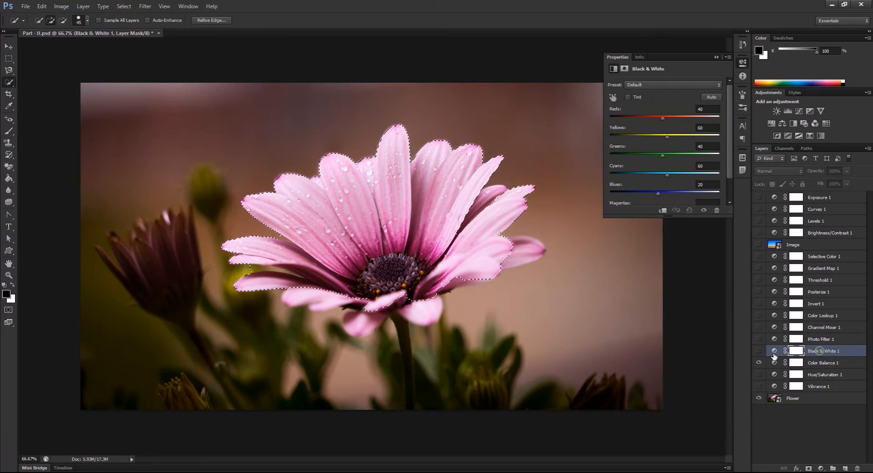
left_click(758, 350)
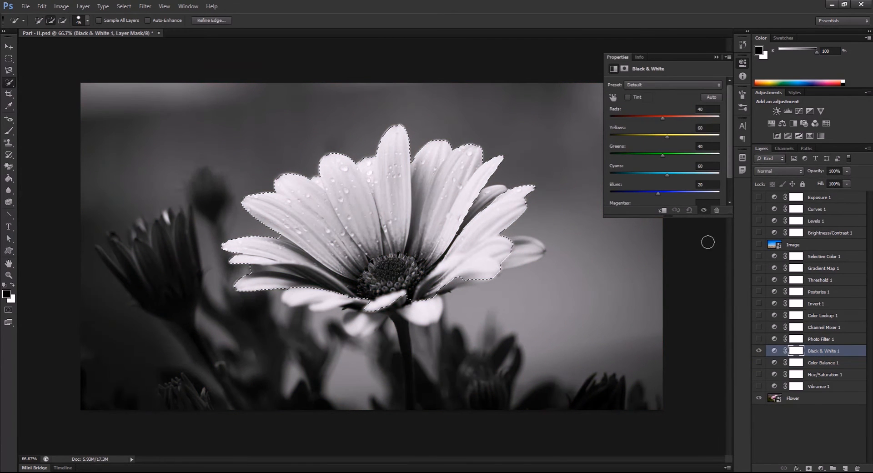
key("ctrl+d")
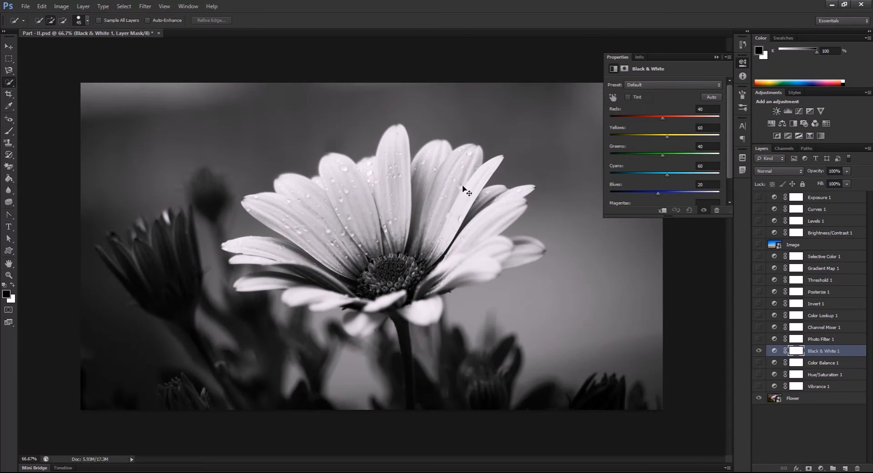
key("v")
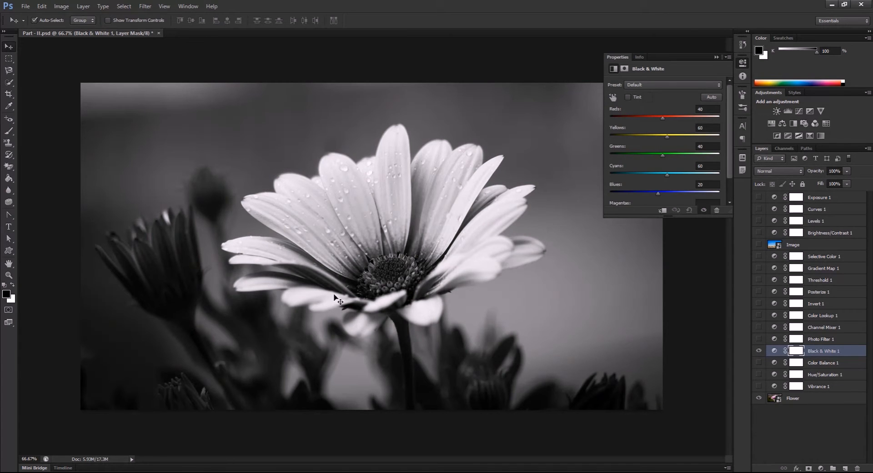
Switch Black & White 1 to the Custom preset and set Reds to -49, Yellows to 221 and Greens to 126.
left_click(635, 86)
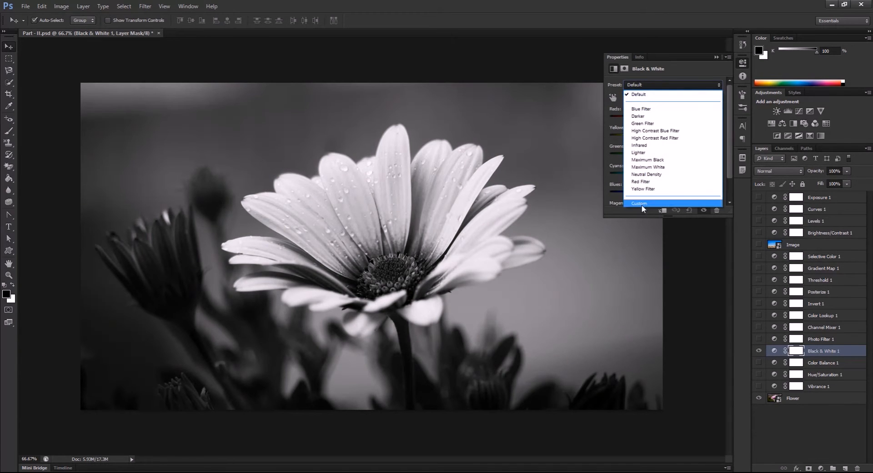
left_click(644, 203)
left_click_drag(664, 119, 702, 136)
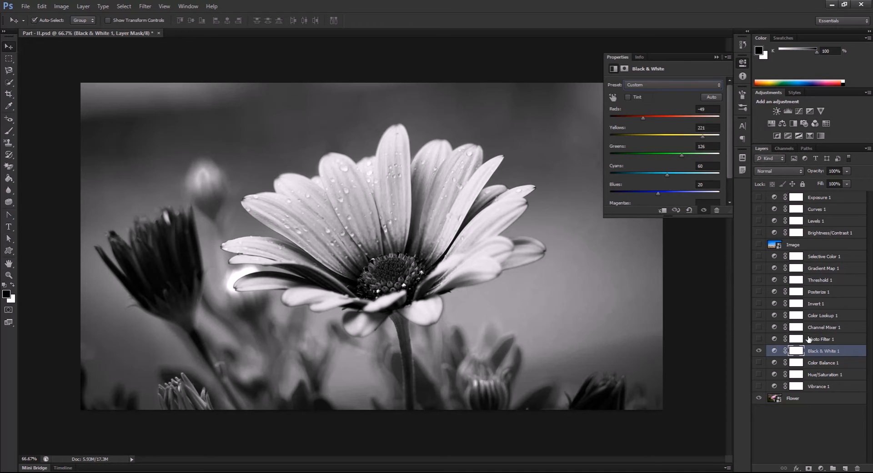
Show the Photo Filter 1 layer instead of Black & White 1 and open its settings.
left_click(796, 338)
left_click(757, 339)
left_click(758, 351)
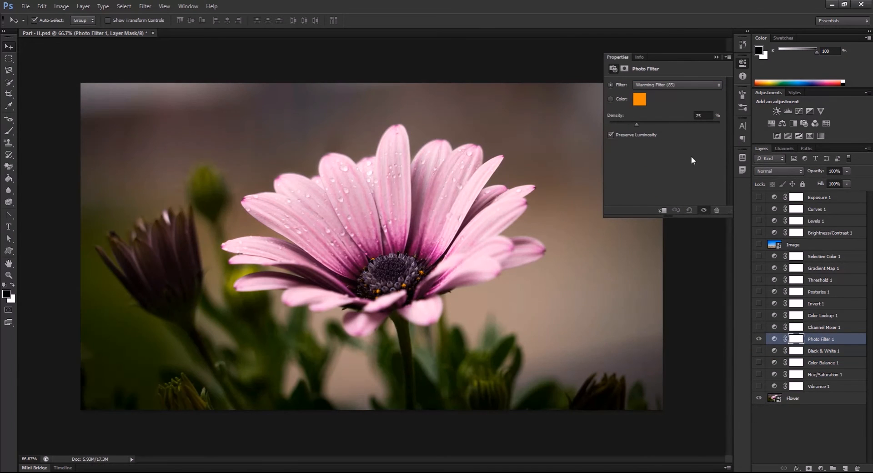
Try Cooling Filter (80) in Photo Filter 1 and vary its density.
left_click(670, 87)
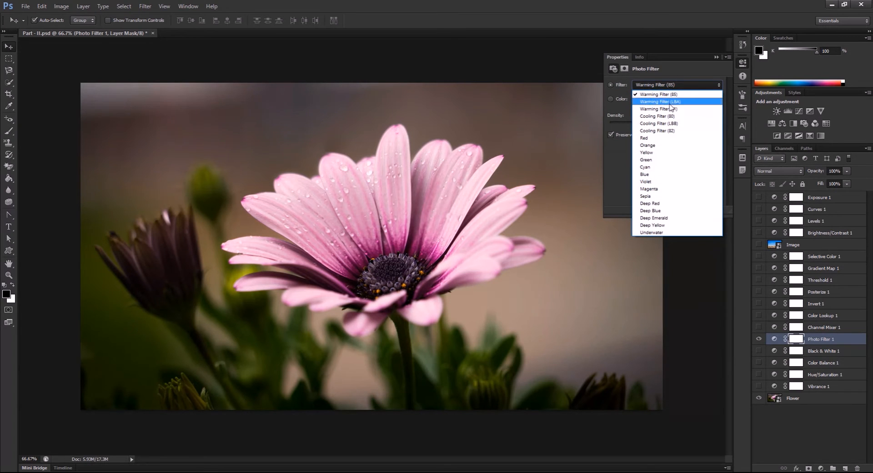
left_click(657, 115)
left_click_drag(682, 124, 649, 130)
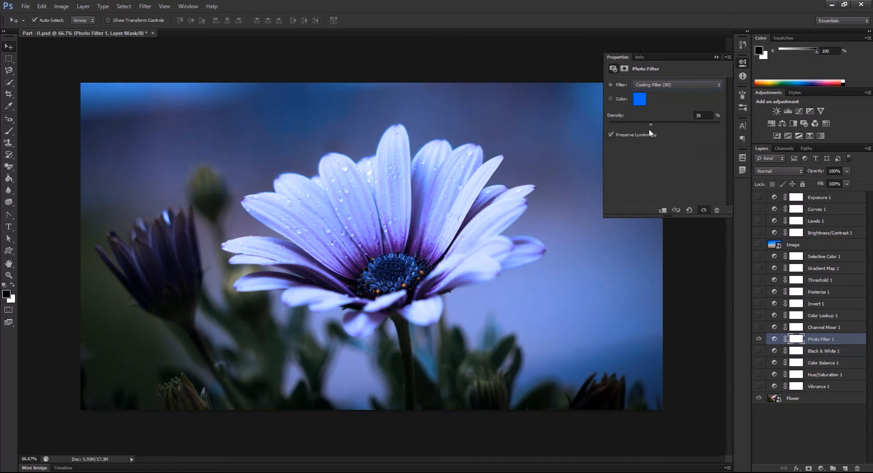
Try the Yellow and Blue filters in Photo Filter 1, followed by Warming Filter (81).
left_click(664, 88)
left_click(655, 152)
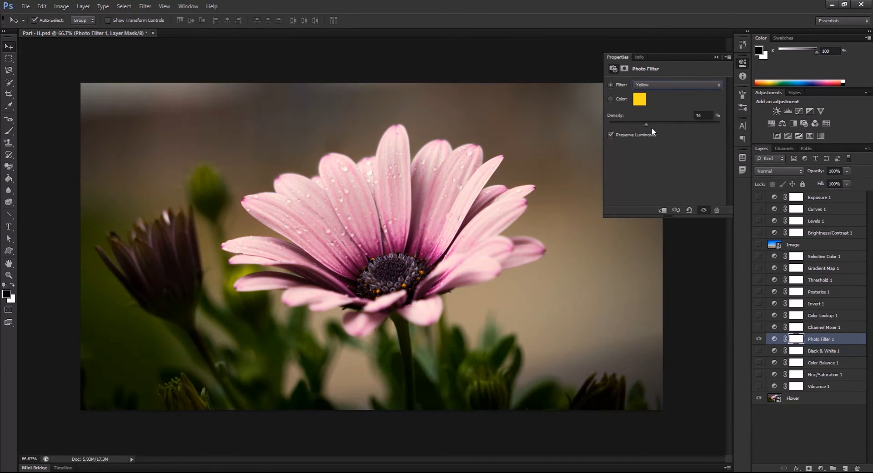
left_click(664, 85)
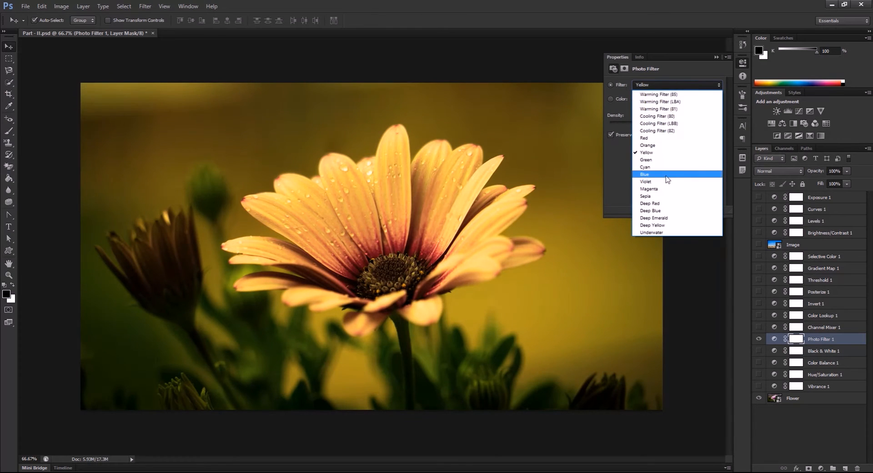
left_click(665, 179)
left_click(666, 89)
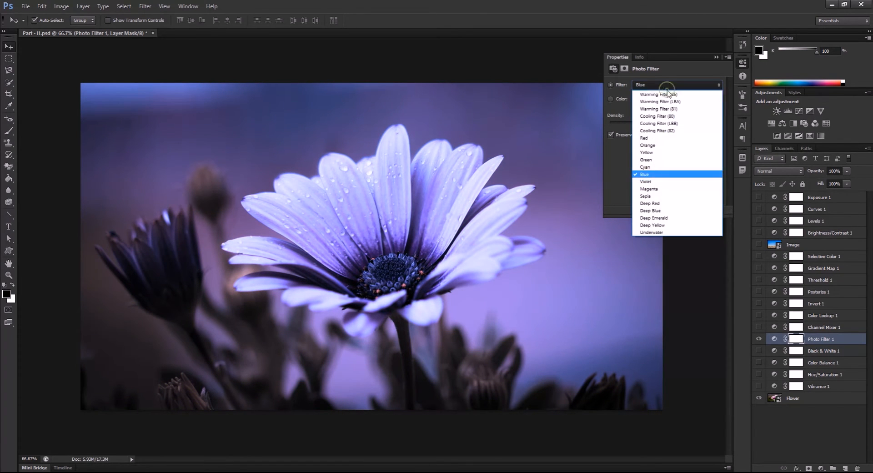
left_click(665, 105)
Give Photo Filter 1 a custom dark orange-brown color in place of the preset filter.
left_click(639, 99)
left_click(312, 172)
left_click(347, 182)
left_click(453, 125)
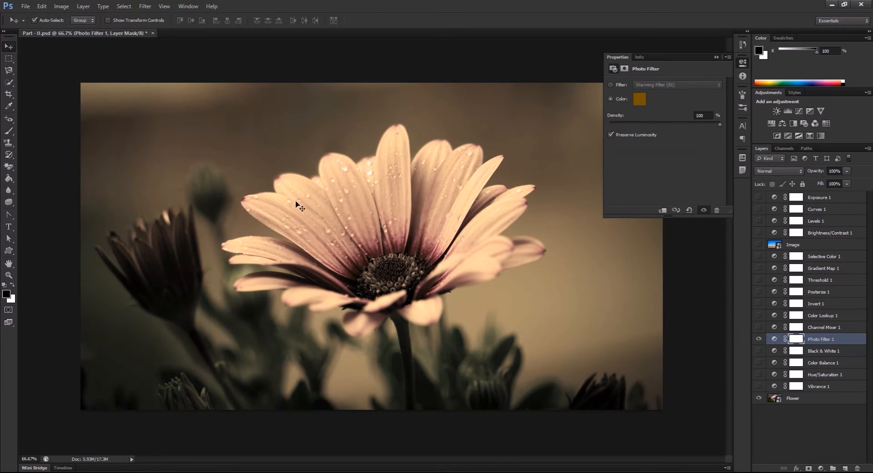
Show the Channel Mixer 1 layer instead of Photo Filter 1 and open its settings.
left_click(821, 331)
left_click(758, 326)
left_click(758, 339)
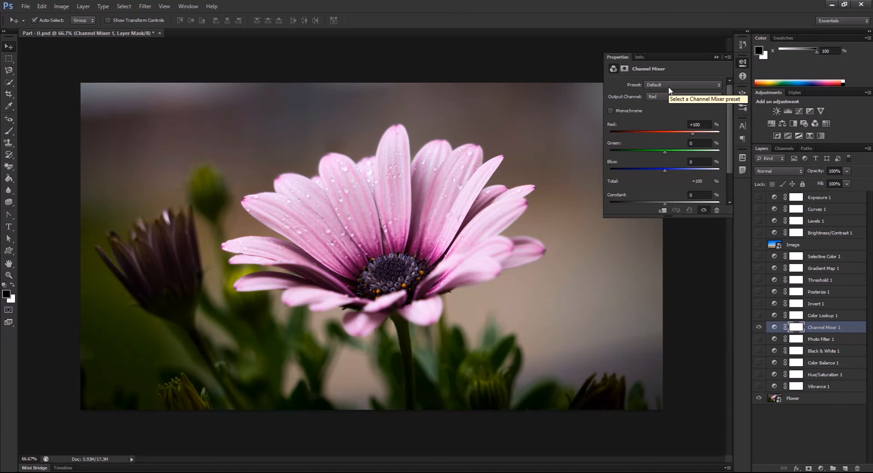
Make Channel Mixer 1 monochrome and set Red to -21, Green to +94 and Blue to -33.
left_click_drag(683, 134, 690, 157)
left_click(610, 110)
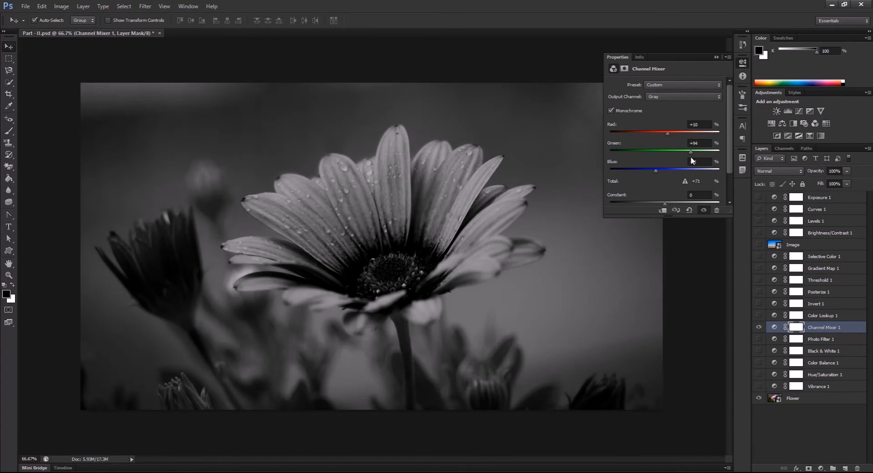
left_click(661, 131)
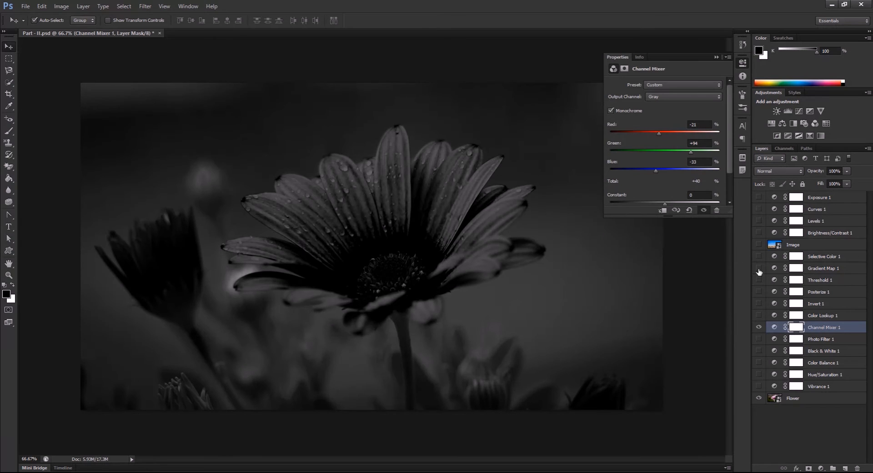
Show the Color Lookup 1 layer instead of Channel Mixer 1 and open its settings.
left_click(820, 315)
left_click(758, 315)
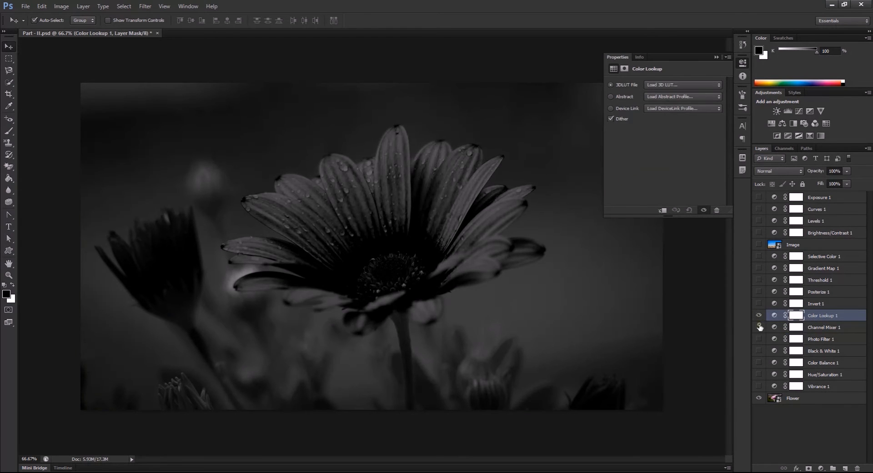
left_click(758, 326)
Preview the 3DLUT files in Color Lookup 1 one after another, from 2Strip.look through Crisp_Winter.look to FallColors.look.
left_click(675, 86)
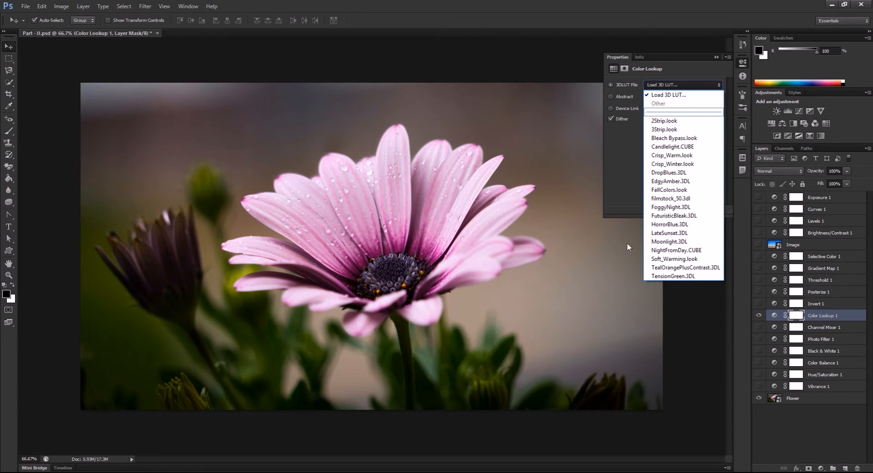
left_click(674, 120)
key("Down")
key("Down")
key("Down")
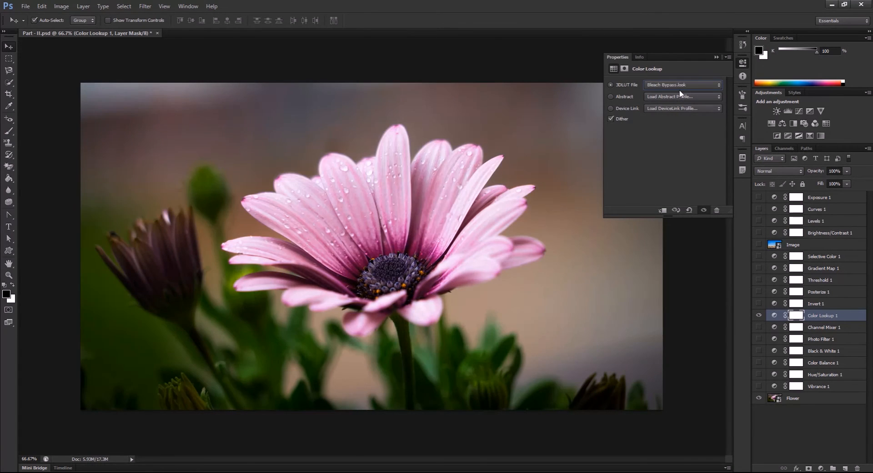
key("Down")
key("Down")
key("Down")
key("Down")
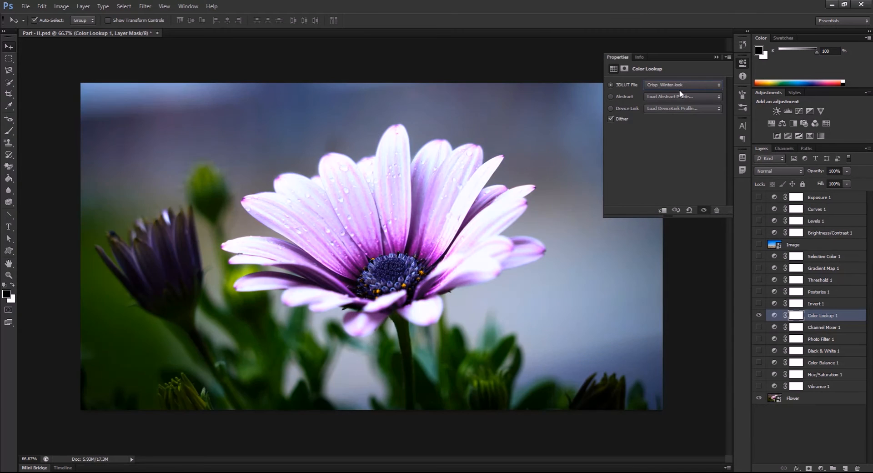
key("Down")
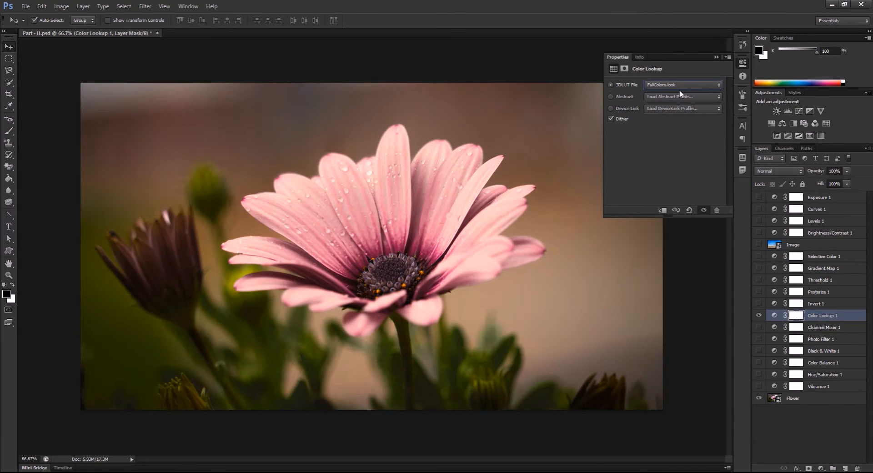
left_click(619, 97)
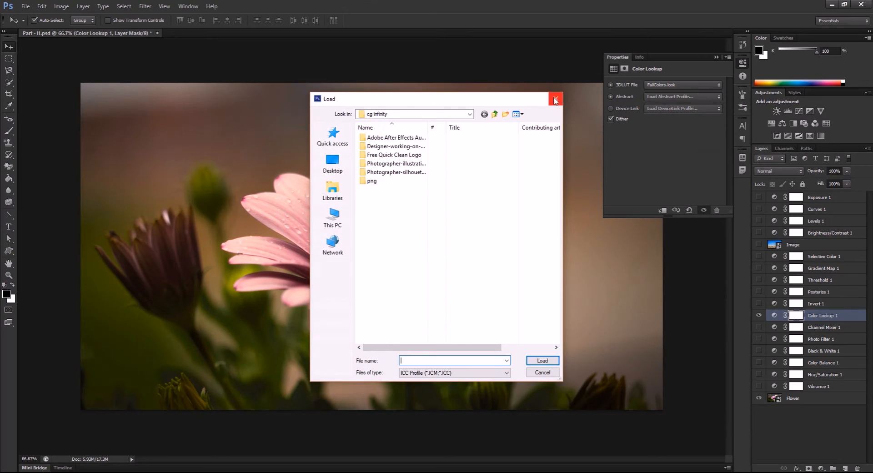
left_click(554, 100)
left_click(625, 108)
left_click(561, 97)
left_click(611, 85)
Compare further 3DLUT looks in Color Lookup 1, including Candlelight.CUBE and Crisp_Winter.look, and finish on FallColors.look.
left_click(672, 84)
left_click(674, 156)
key("Up")
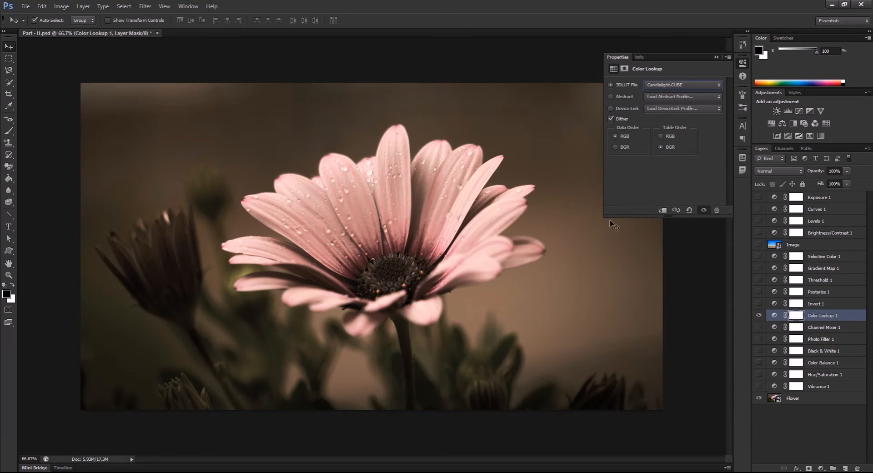
key("Down")
key("Down")
key("Down")
key("Down")
key("Down")
key("Down")
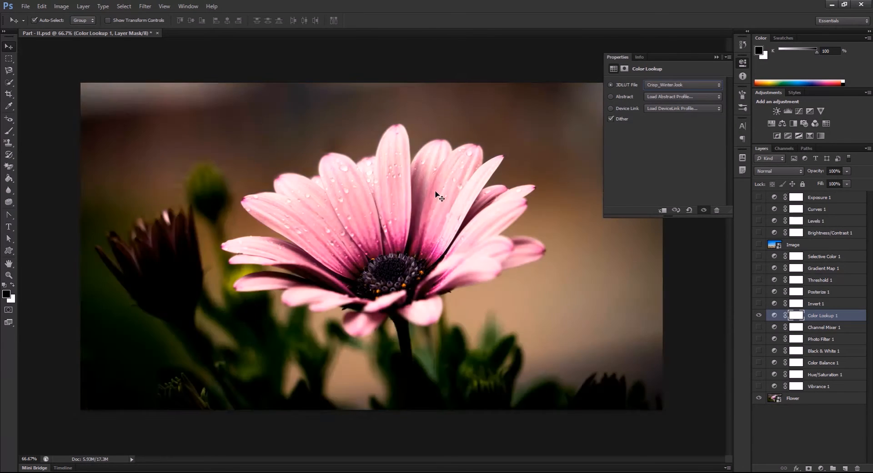
key("Up")
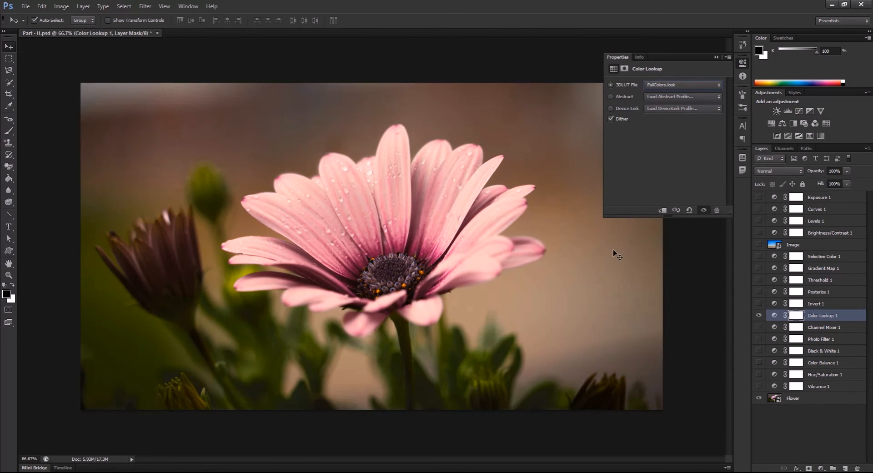
Show the Invert 1 layer instead of Color Lookup 1.
left_click(803, 304)
left_click(758, 315)
left_click(758, 304)
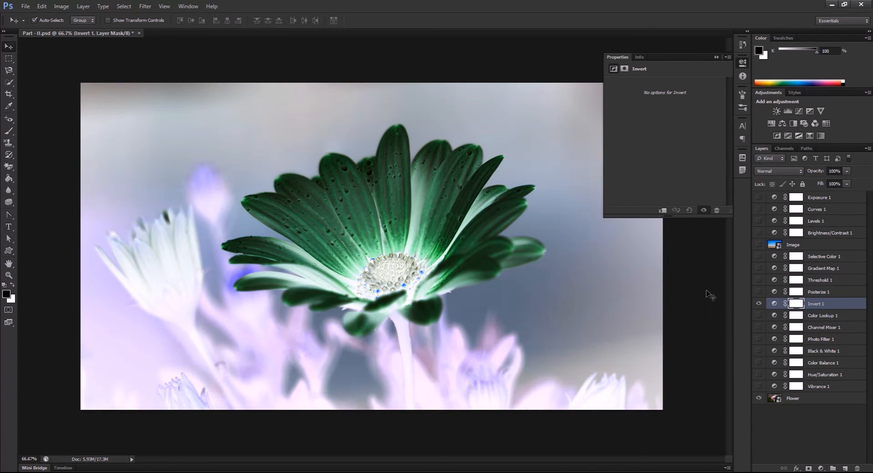
Show the Posterize 1 layer instead of Invert 1 and raise its number of levels slightly.
left_click(825, 292)
left_click(758, 291)
left_click(758, 303)
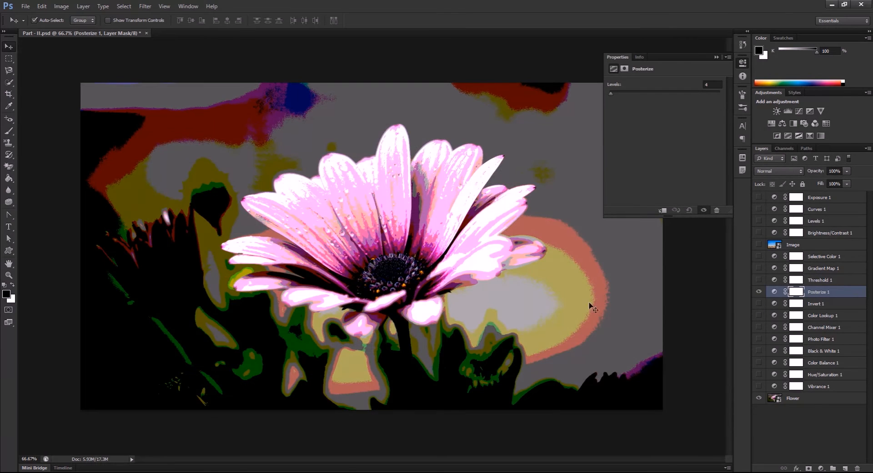
left_click_drag(610, 93, 611, 114)
Show the Threshold 1 layer instead of Posterize 1 and set its threshold level to 159.
right_click(809, 285)
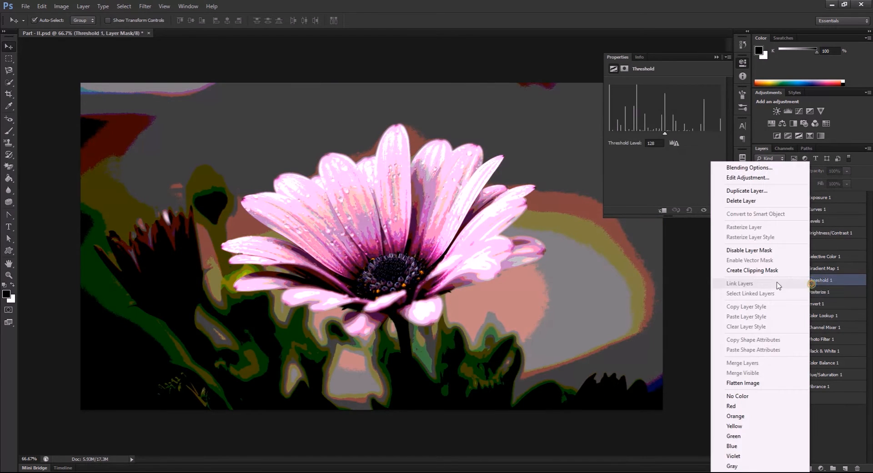
left_click(827, 285)
left_click(758, 280)
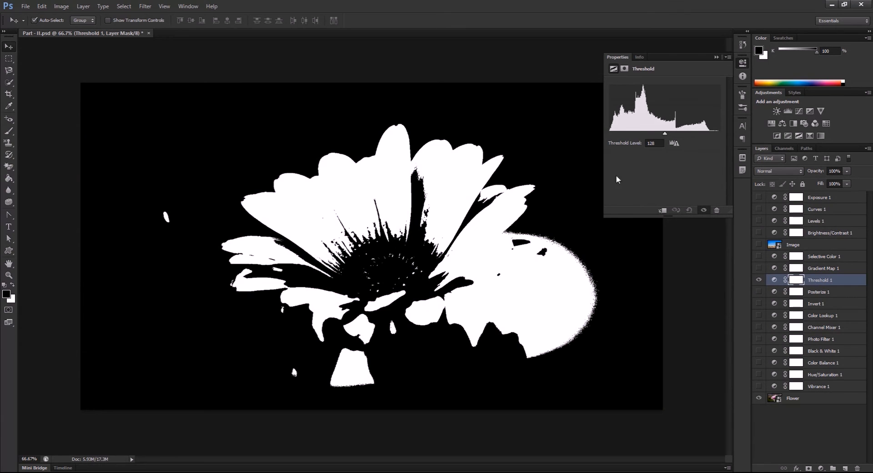
left_click_drag(665, 135, 678, 145)
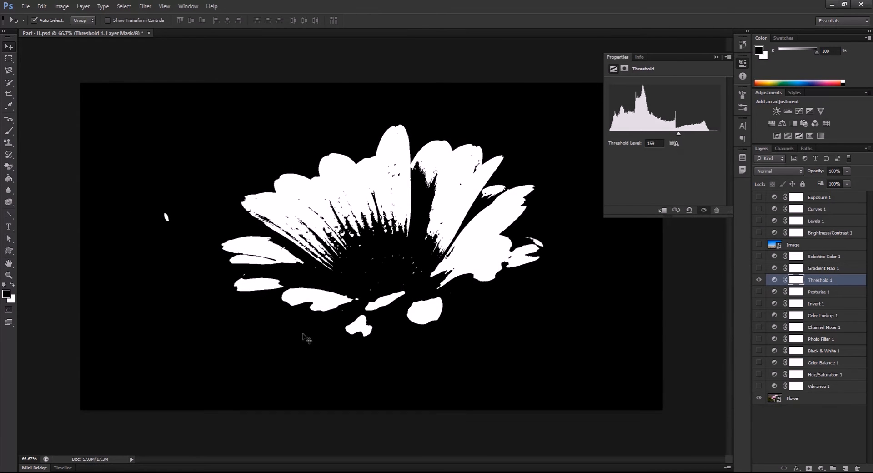
Raise the Threshold 1 level to 212, and show the Gradient Map 1 layer instead of Threshold 1.
left_click_drag(678, 133, 701, 151)
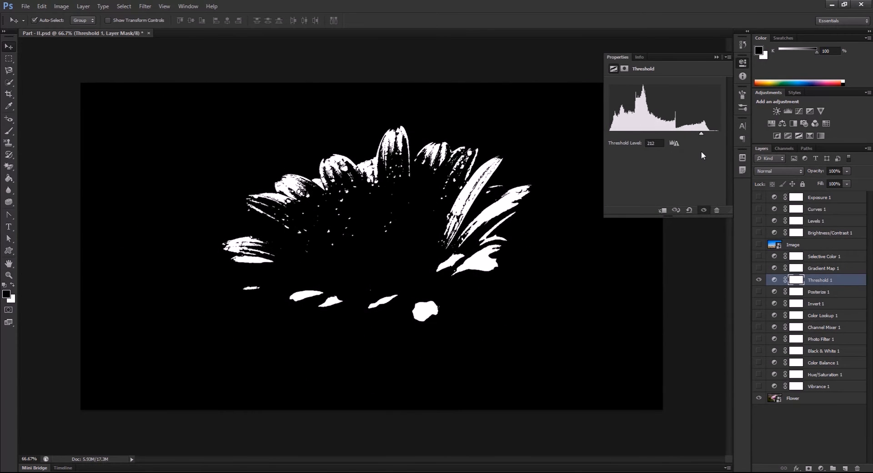
left_click(818, 268)
left_click(758, 279)
left_click(758, 267)
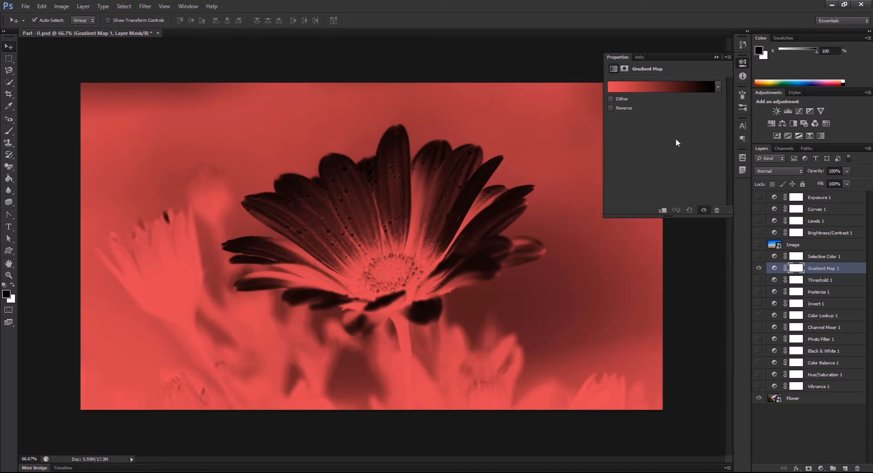
Open Gradient Map 1's gradient for editing and try several presets, finishing on Orange, Yellow, Orange.
left_click(620, 87)
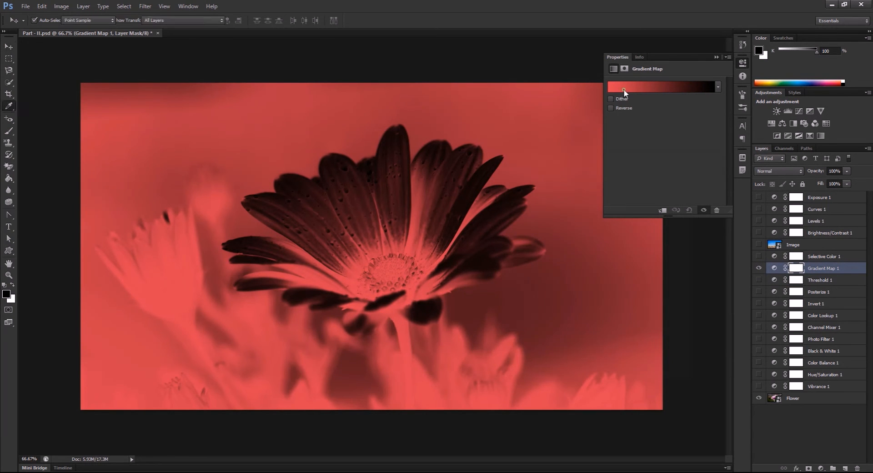
left_click_drag(509, 324, 473, 331)
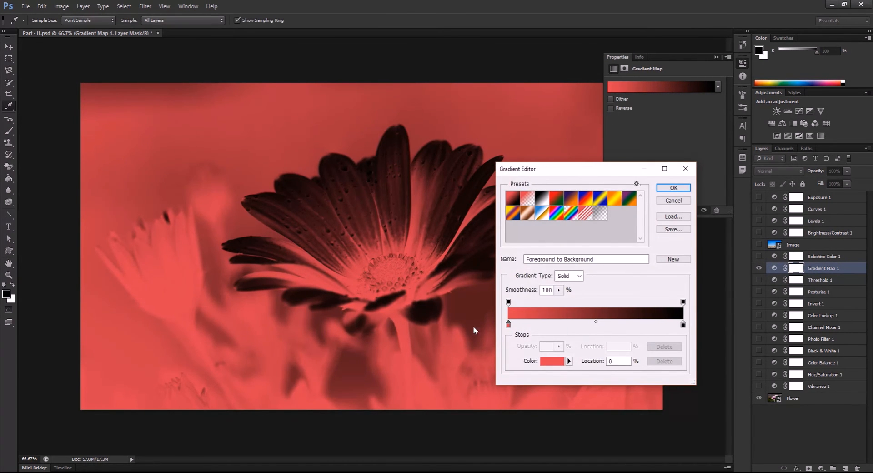
left_click(571, 198)
left_click(587, 198)
left_click(613, 199)
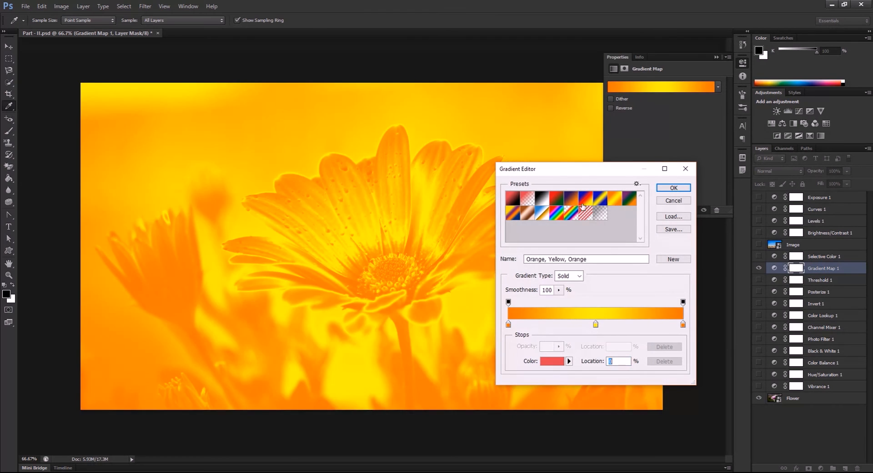
Try further gradient presets up to Spectrum and shift the blue color stop along the Spectrum gradient.
left_click(573, 199)
left_click(557, 199)
left_click(540, 202)
left_click(512, 199)
left_click(513, 213)
left_click(526, 215)
left_click(555, 212)
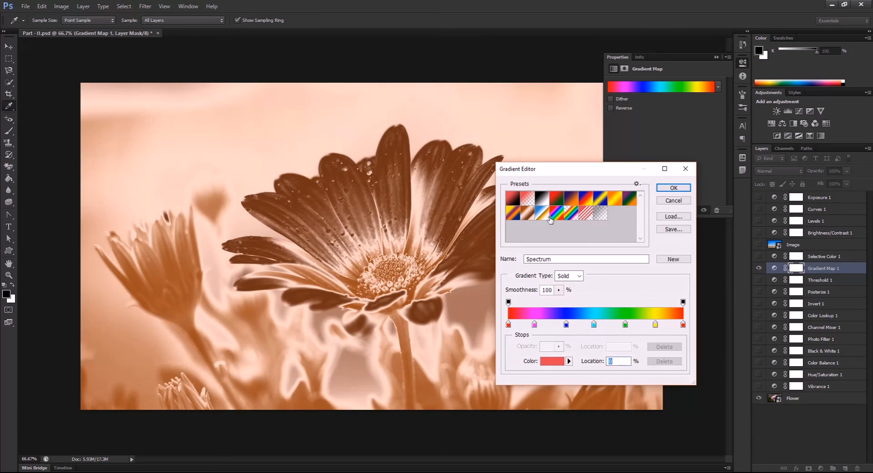
left_click(566, 324)
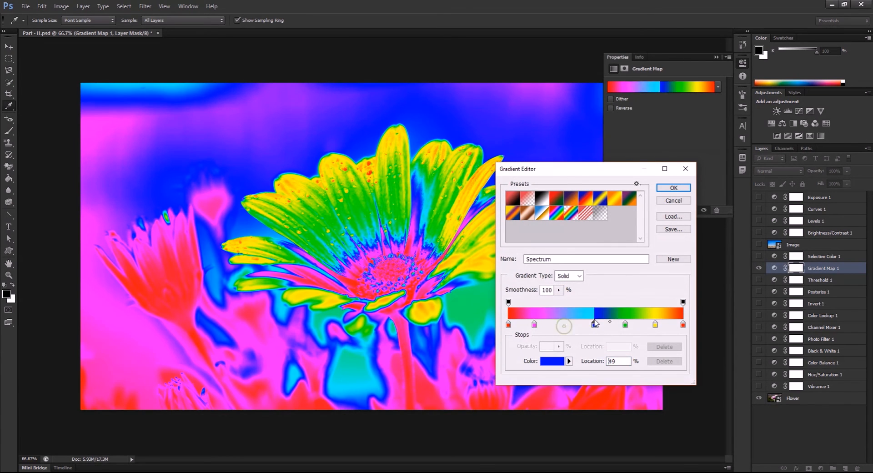
Apply the Violet, Orange preset to the gradient map and briefly preview it with the gradient reversed.
left_click(573, 199)
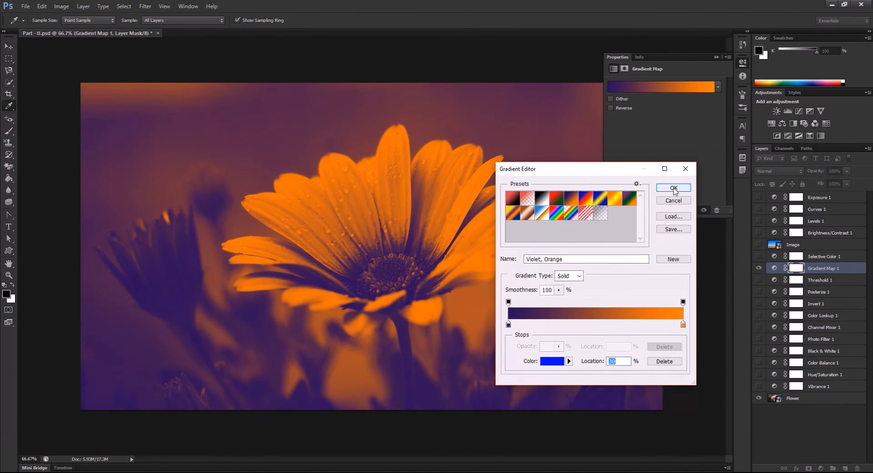
left_click(673, 187)
left_click(615, 108)
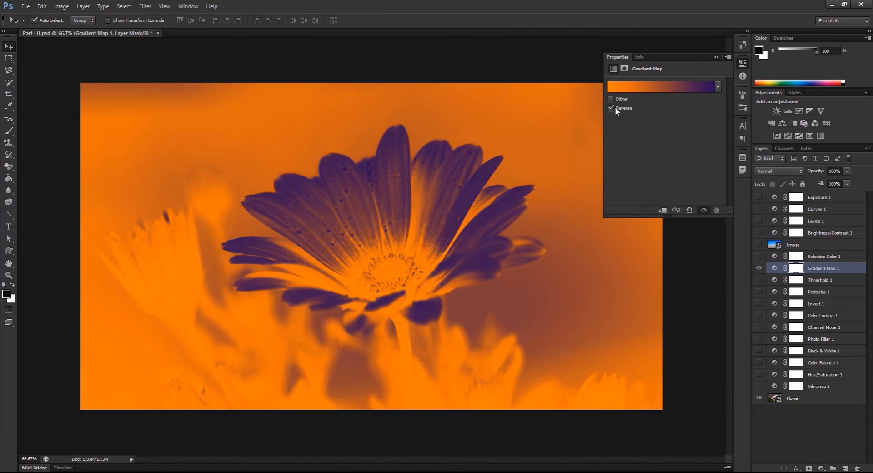
left_click(614, 108)
Show the Selective Color 1 layer instead of Gradient Map 1.
left_click(806, 245)
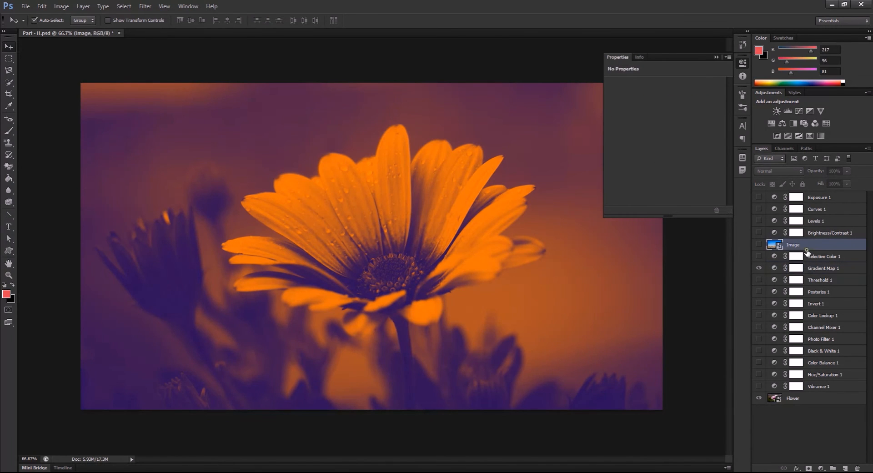
left_click(813, 258)
left_click(758, 267)
left_click(758, 256)
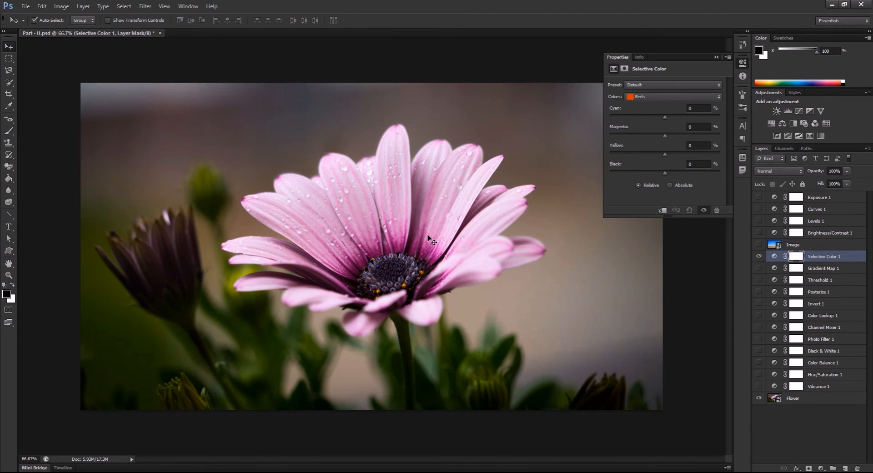
Adjust the Magentas in Selective Color 1 to Cyan -77, Magenta +63, Yellow -13 and Black +93 using the Absolute method.
left_click(659, 98)
left_click(655, 143)
left_click_drag(663, 117, 735, 156)
left_click_drag(664, 173, 698, 135)
left_click(678, 185)
left_click_drag(654, 116, 622, 118)
left_click(639, 185)
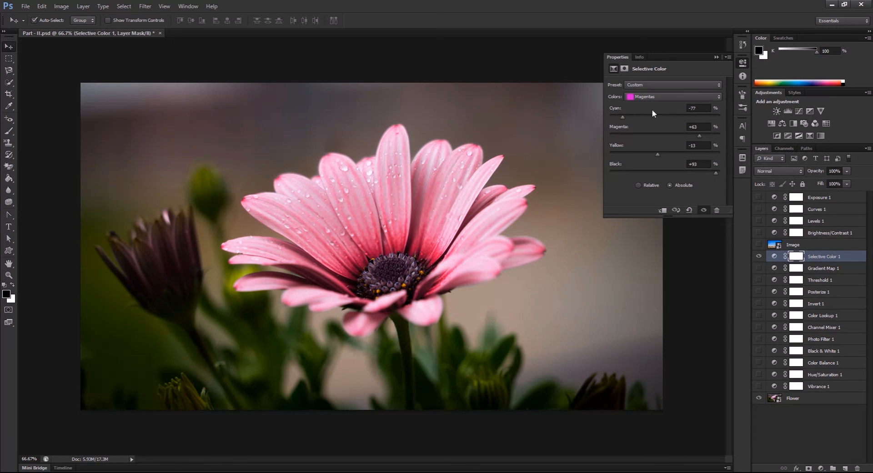
Readjust the Magentas to Cyan -82, Magenta +14, Yellow +52 and Black +23.
left_click_drag(636, 118, 621, 127)
left_click_drag(639, 155, 676, 172)
left_click(655, 97)
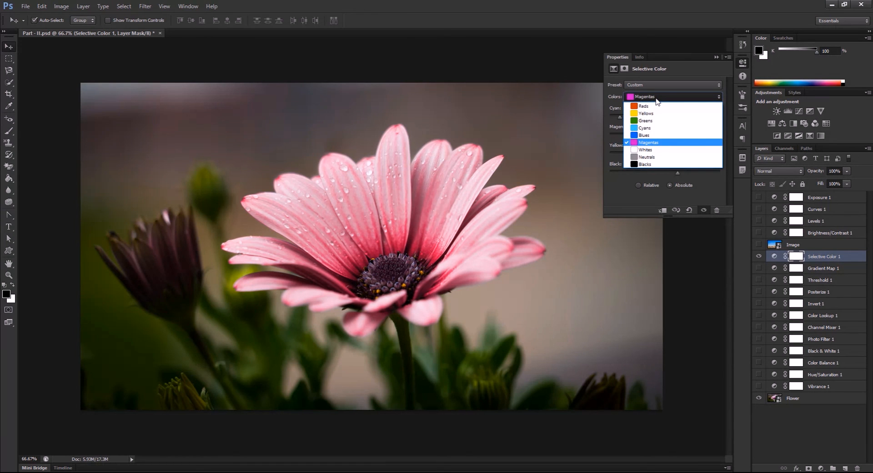
left_click(656, 95)
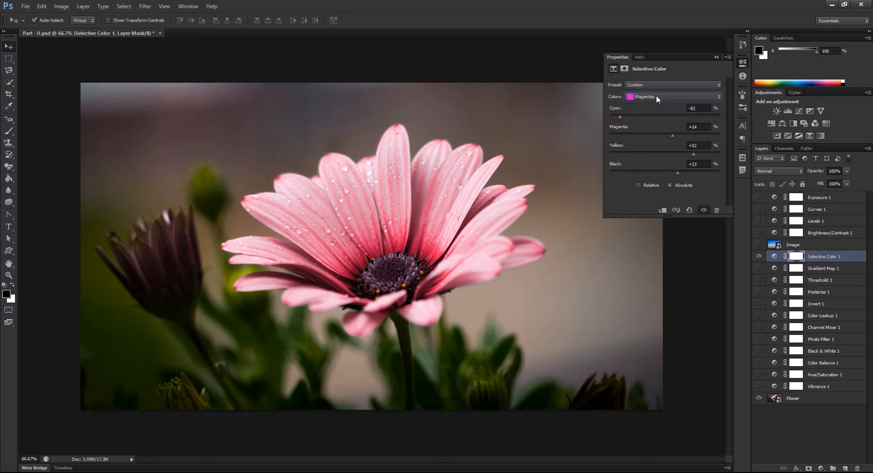
Switch Selective Color 1 to the Greens and shift their color components, raising the black amount.
left_click(655, 95)
left_click(650, 120)
left_click_drag(631, 137, 712, 157)
left_click_drag(667, 174, 688, 172)
Deselect all layers, collapse the adjustment properties and hide Selective Color 1 so only the Flower layer shows.
left_click(802, 419)
left_click(715, 57)
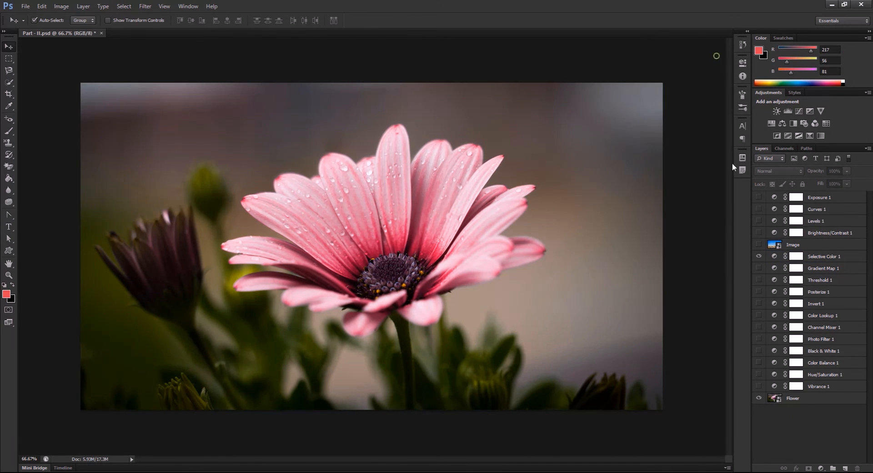
left_click(758, 256)
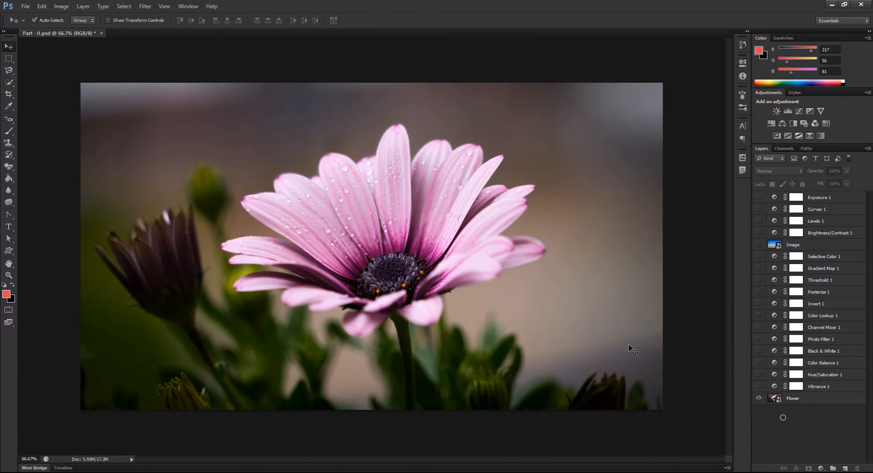